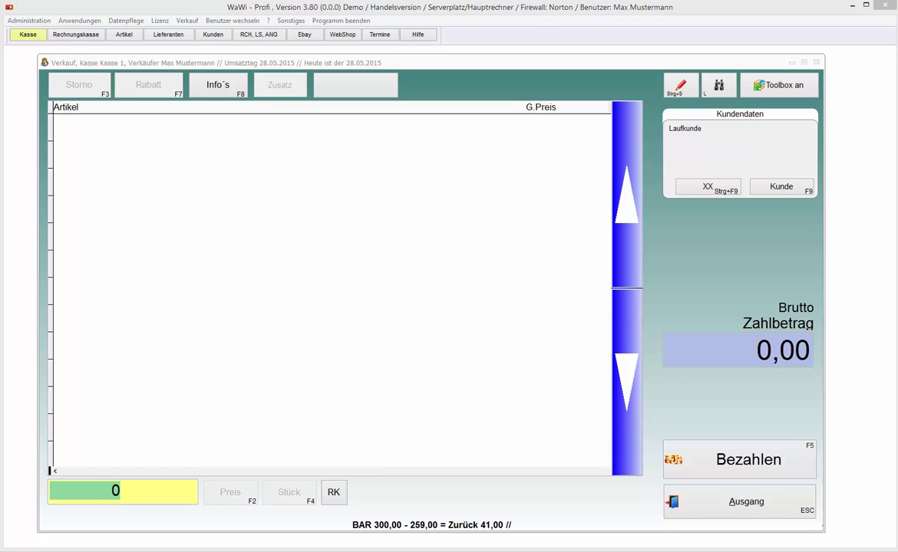
# Step: Switch users and log in as the second staff member from the Benutzer list
pyautogui.click(233, 21)
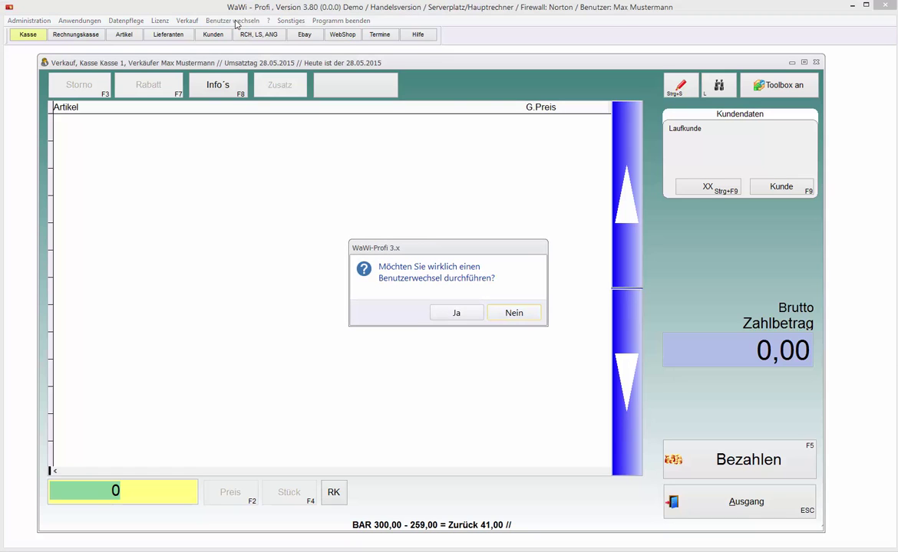
pyautogui.press('Left')
pyautogui.press('Return')
pyautogui.press('Return')
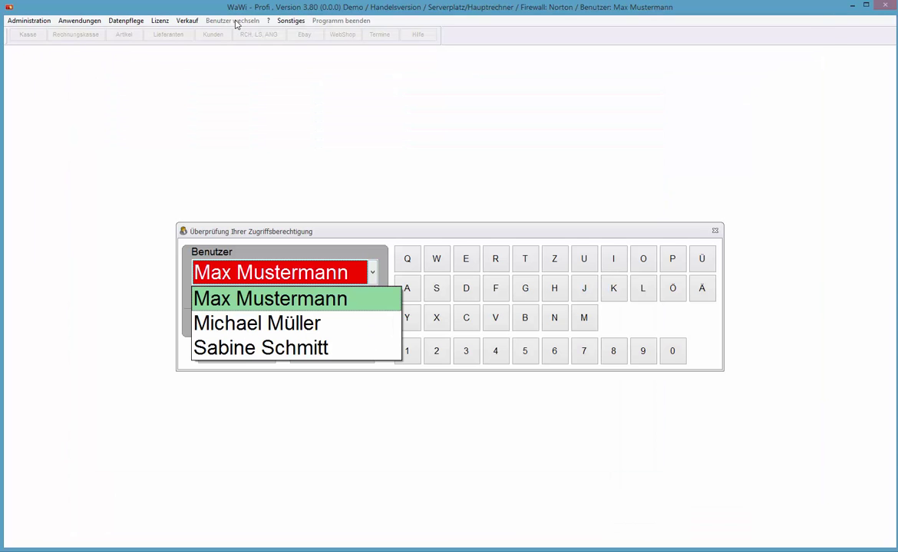
pyautogui.press('Down')
pyautogui.press('Return')
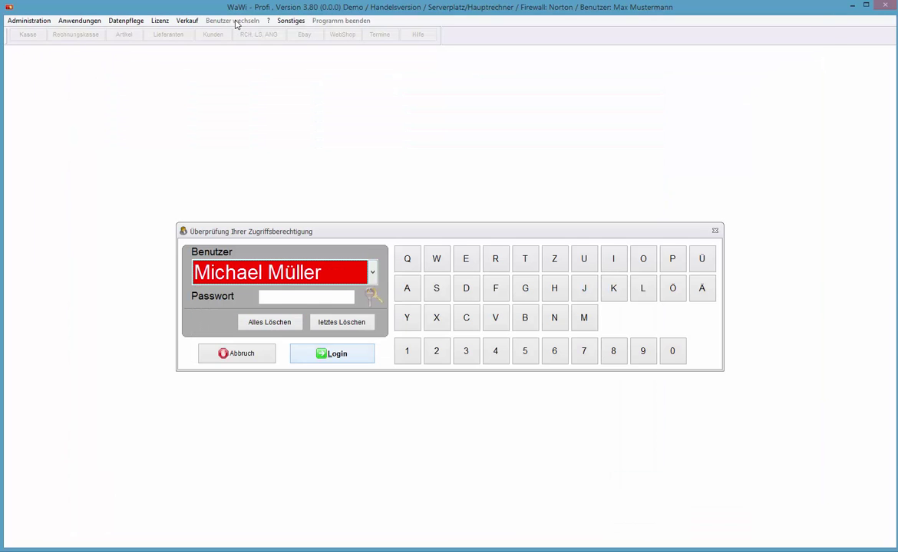
pyautogui.press('Return')
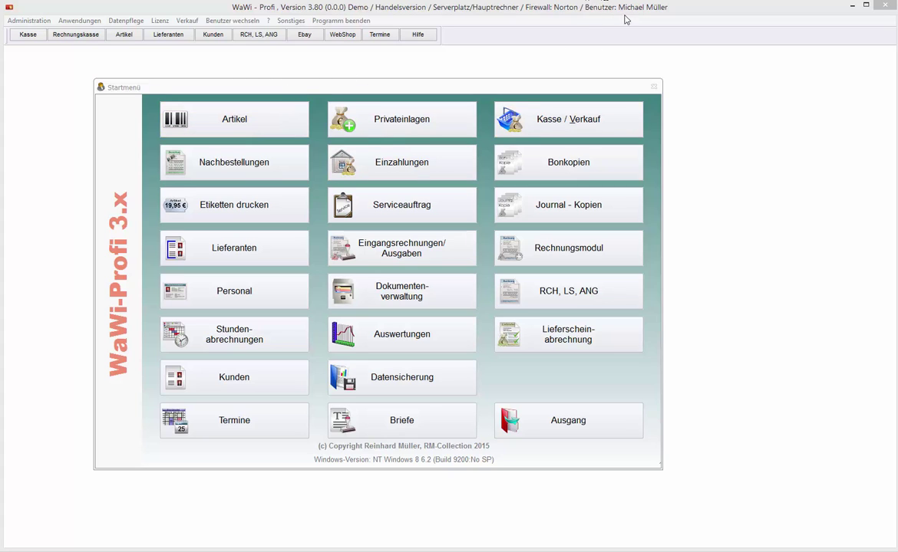
pyautogui.click(225, 123)
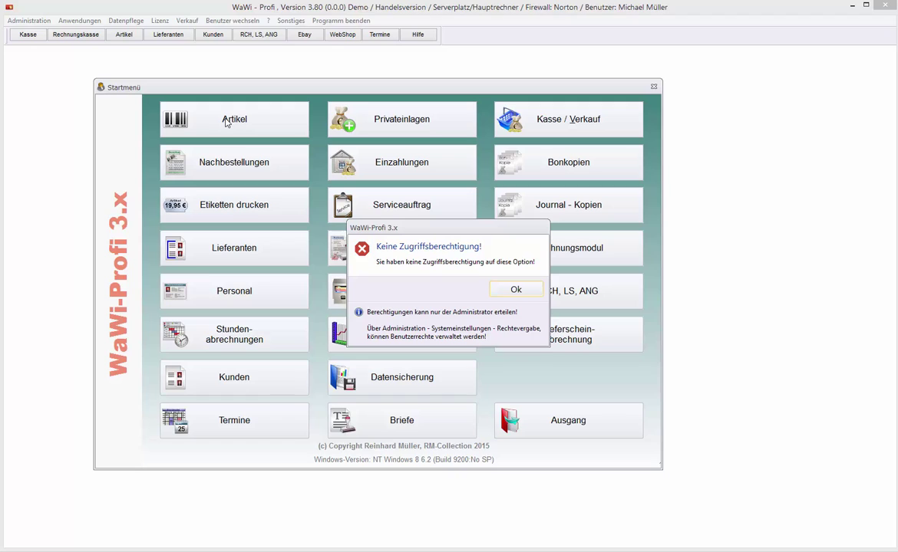
pyautogui.press('Return')
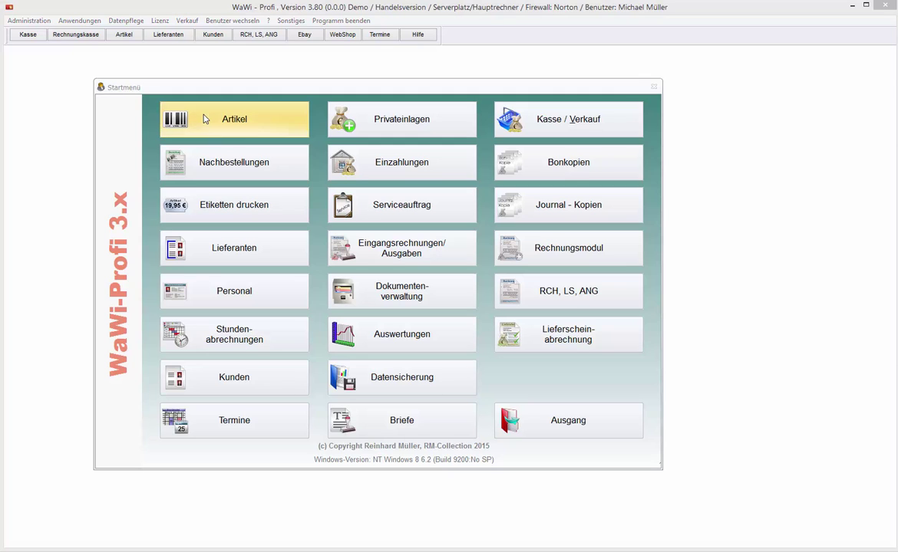
# Step: Switch back and log in as the first user with their password
pyautogui.click(35, 22)
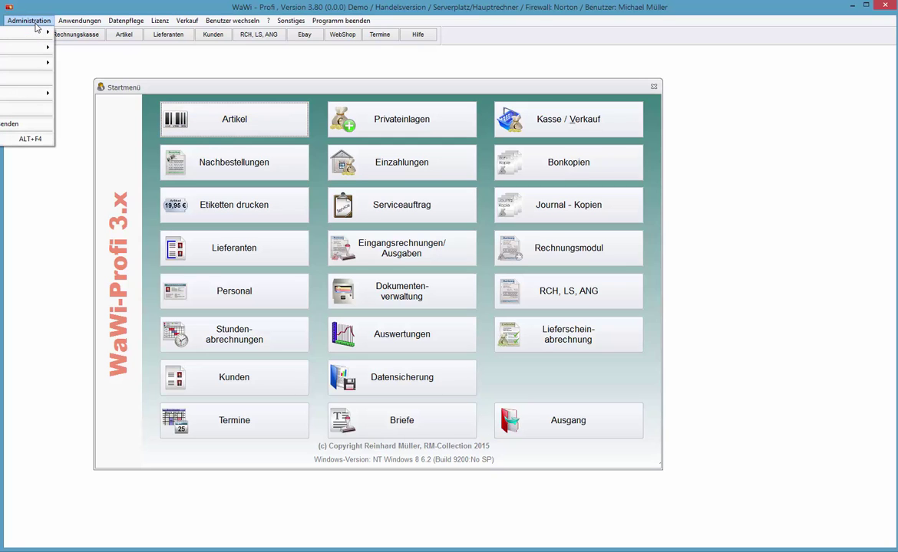
pyautogui.click(35, 28)
pyautogui.press('Return')
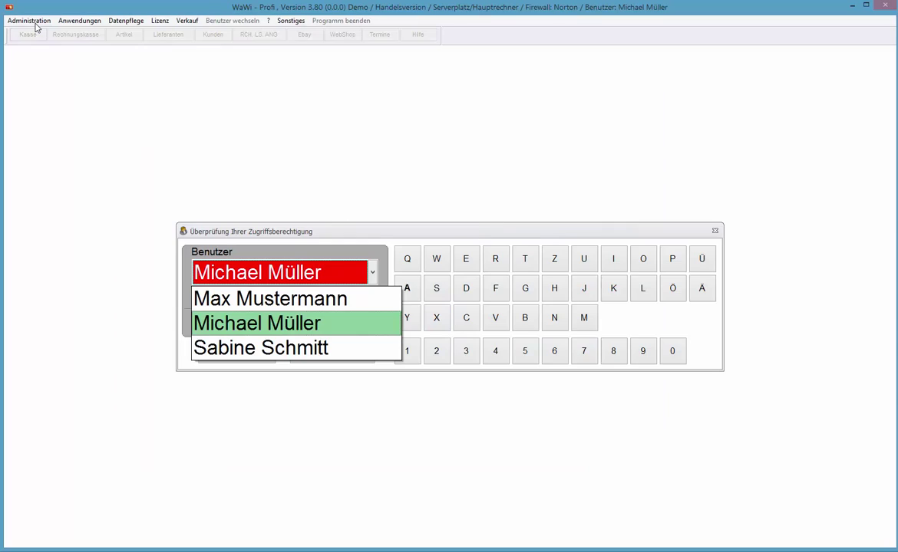
pyautogui.press('Up')
pyautogui.press('Return')
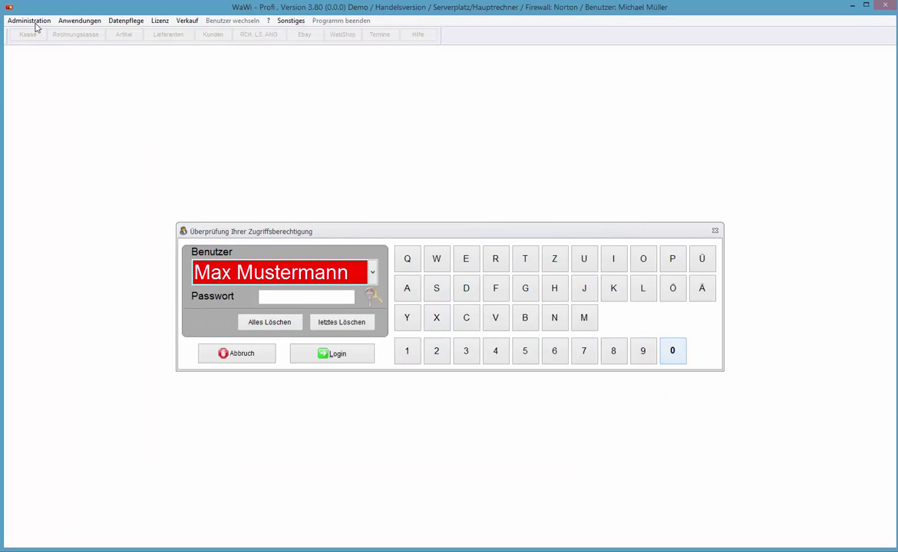
pyautogui.press('Return')
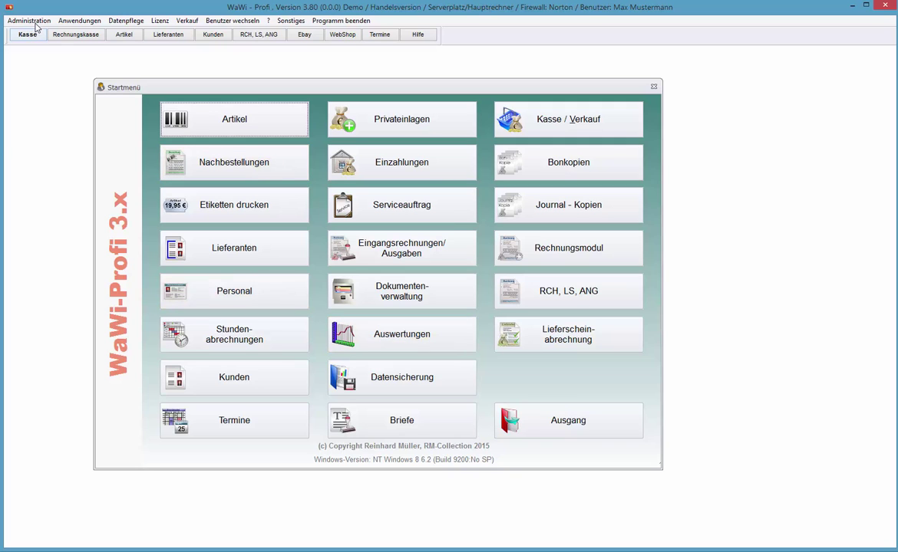
# Step: Enable 'Vor jedem Verkauf Verkäufer auswählen' in the register settings, then open Kasse / Verkauf
pyautogui.click(35, 22)
pyautogui.click(31, 40)
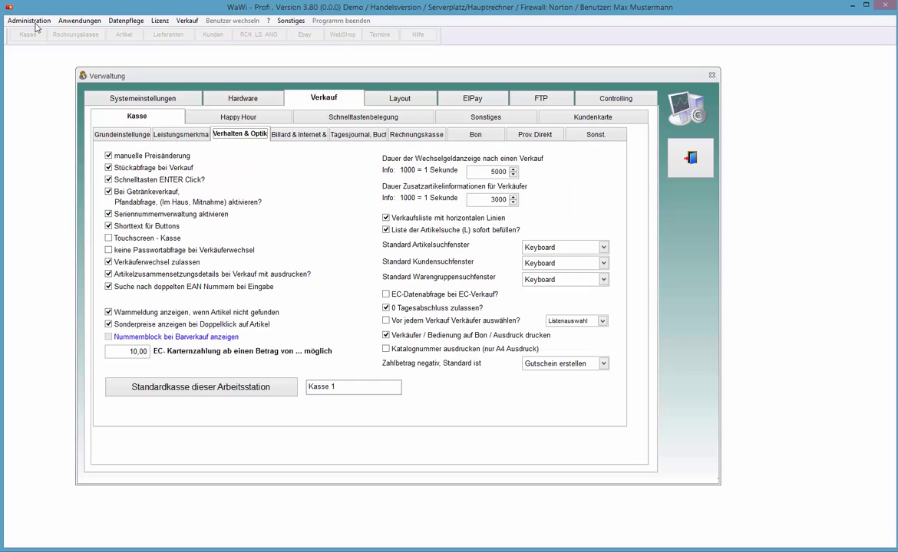
pyautogui.press('Tab')
pyautogui.press('space')
pyautogui.press('Escape')
pyautogui.hotkey('alt', 'v')
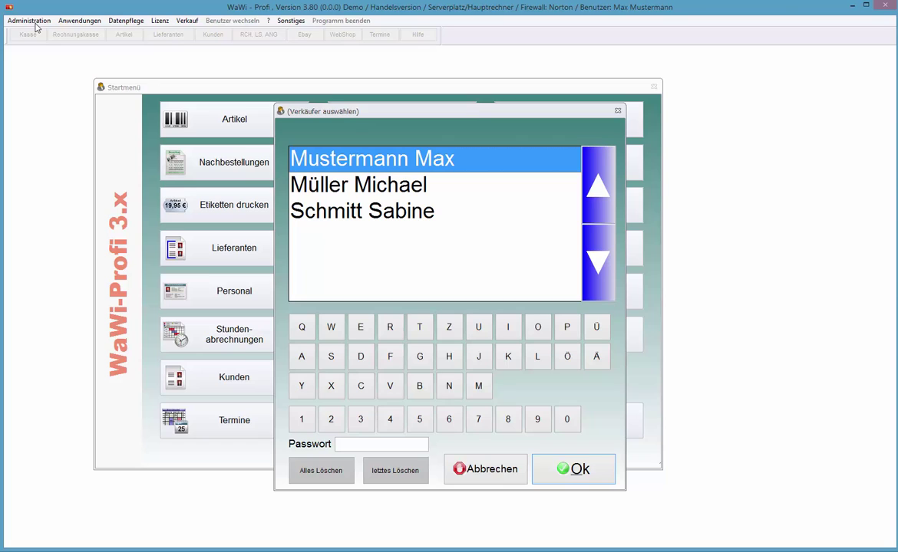
# Step: Book article 1, the 259,00 TFT monitor, under the third seller with 300 cash
pyautogui.press('Down')
pyautogui.press('Down')
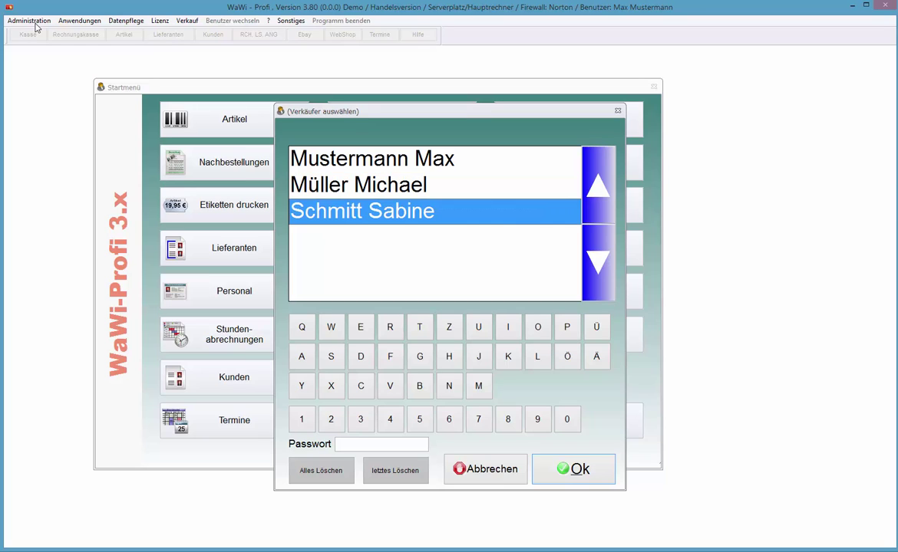
pyautogui.press('Return')
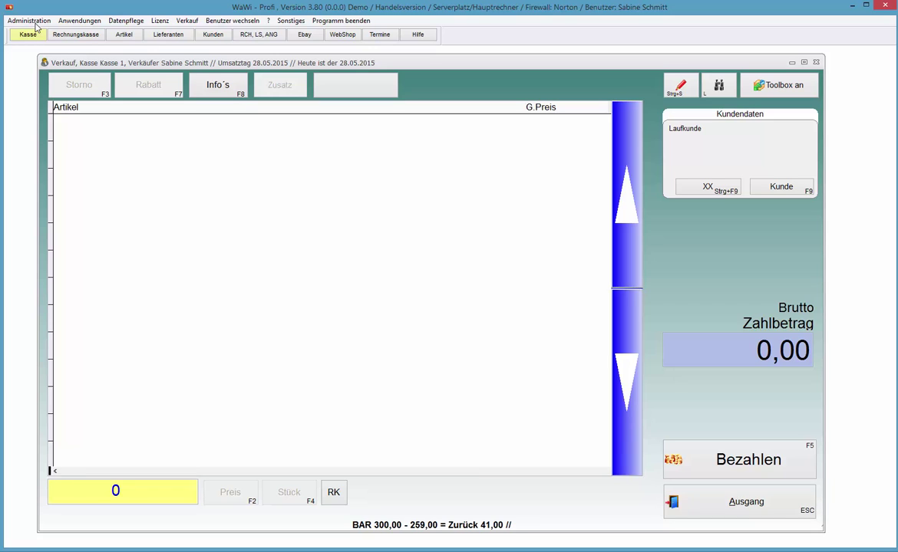
pyautogui.write('1')
pyautogui.press('Return')
pyautogui.press('Return')
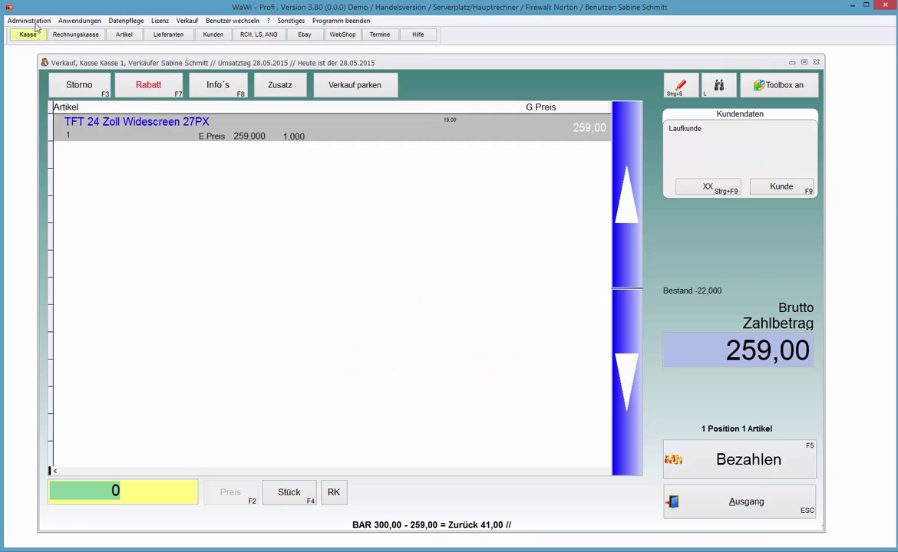
pyautogui.click(35, 28)
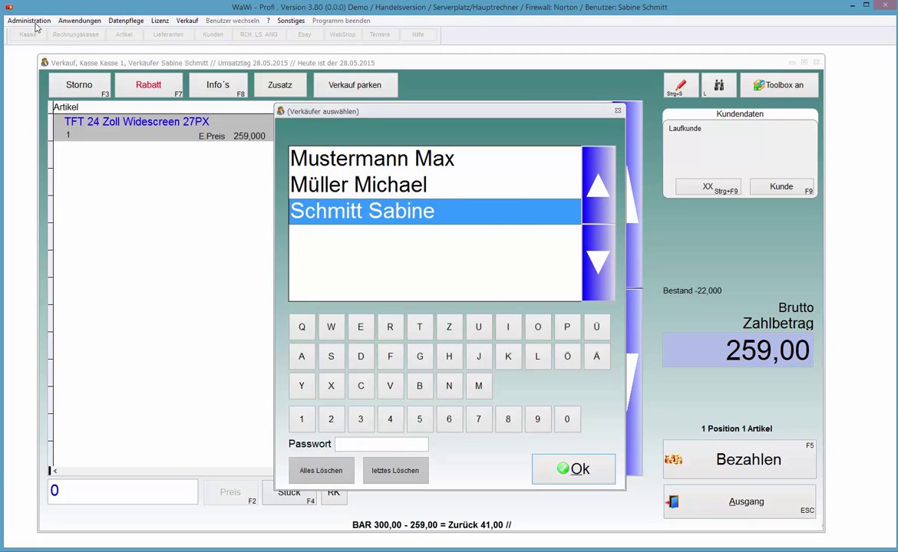
pyautogui.press('Return')
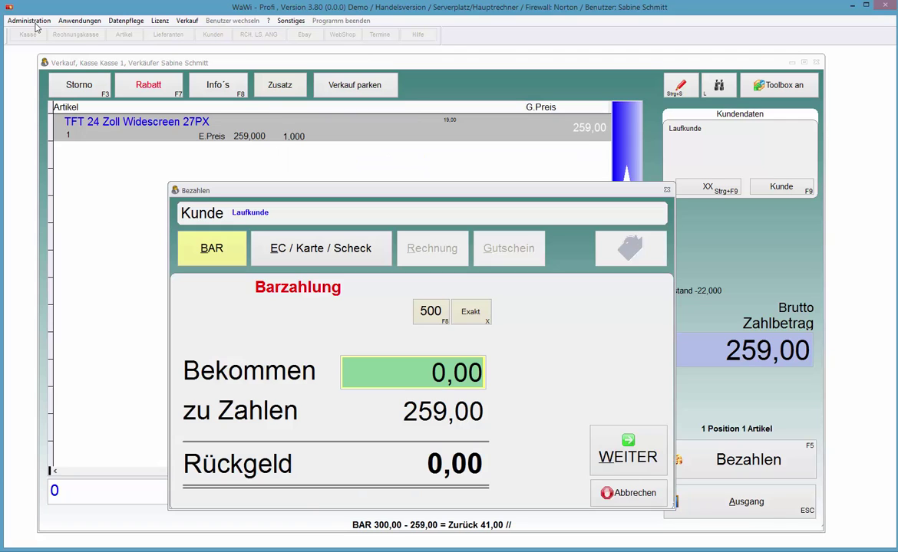
pyautogui.write('300')
pyautogui.press('Return')
pyautogui.press('Return')
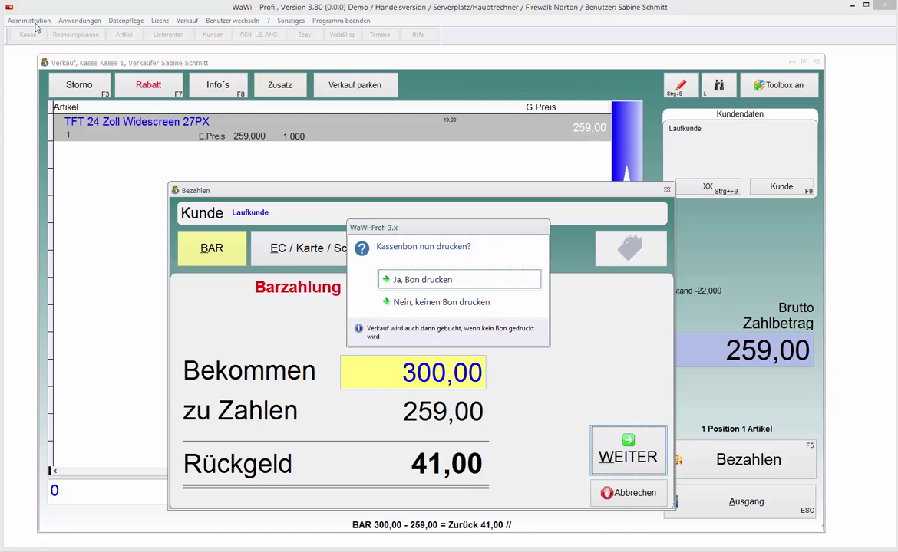
pyautogui.press('Return')
# Step: Add article 1 at a price of 3,00 and start payment
pyautogui.write('1')
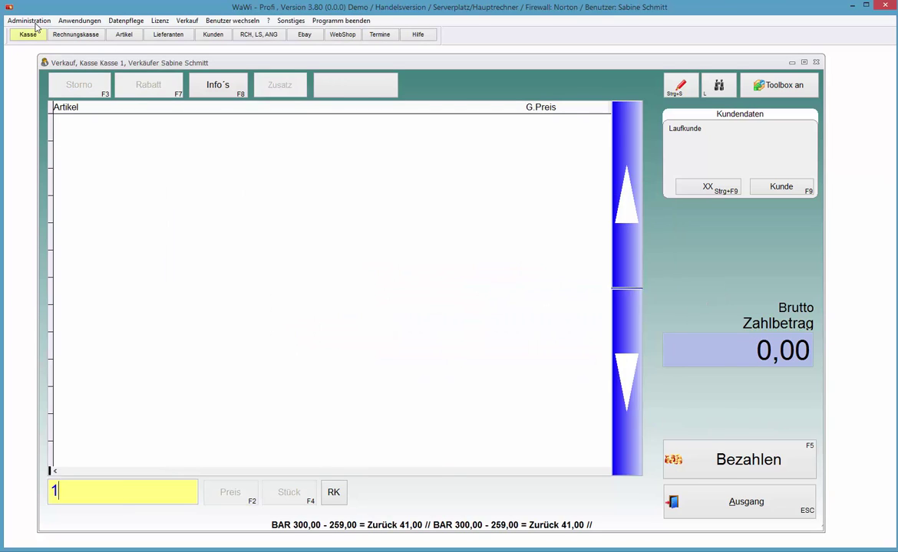
pyautogui.press('Return')
pyautogui.write('3 ,')
pyautogui.press('Return')
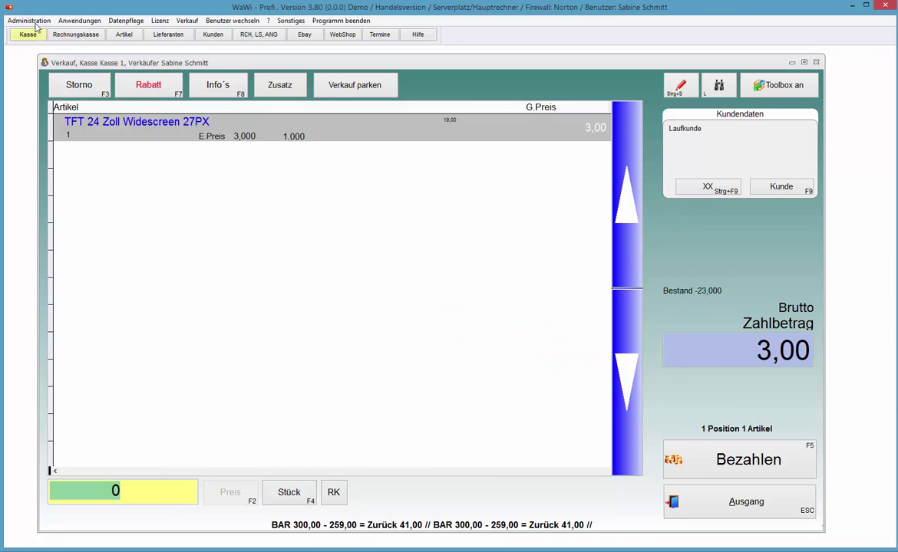
pyautogui.press('F5')
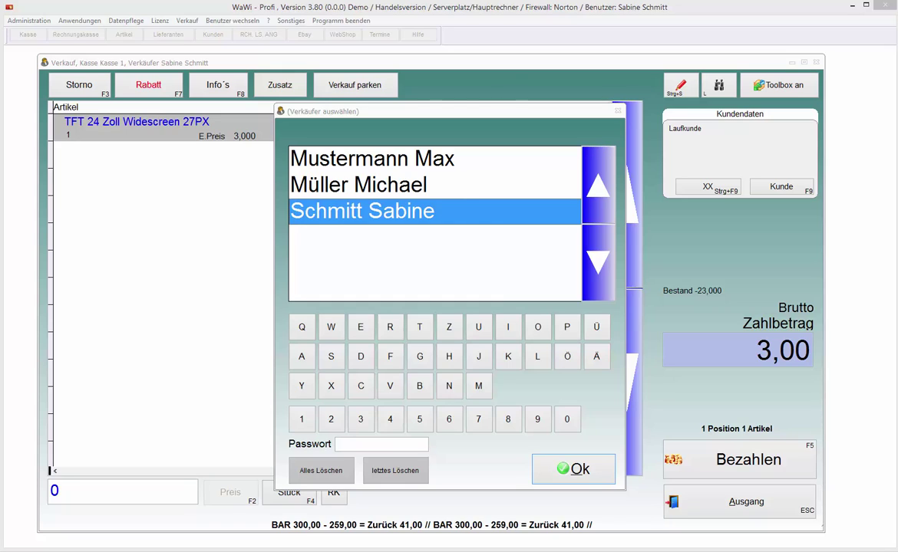
# Step: Assign the 3,00 sale to the second seller and pay it exactly in cash, no receipt
pyautogui.click(397, 182)
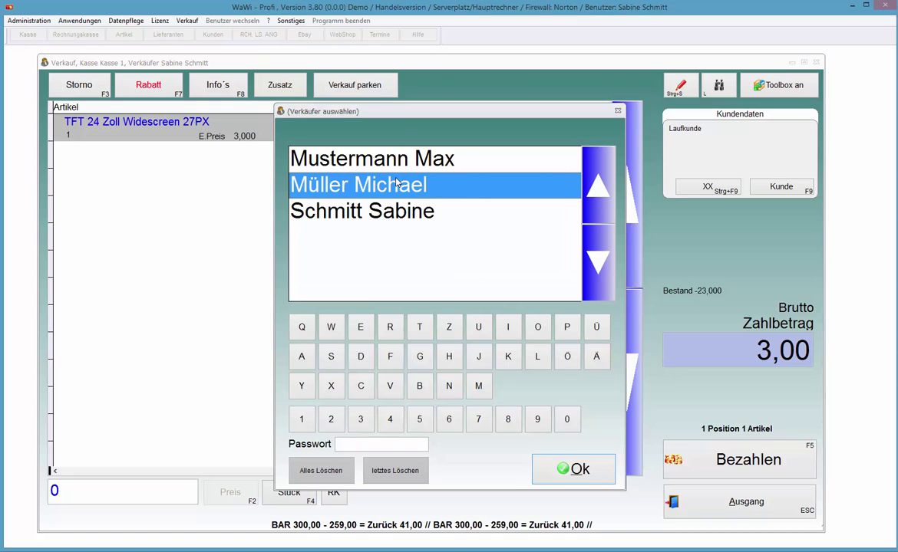
pyautogui.click(397, 184)
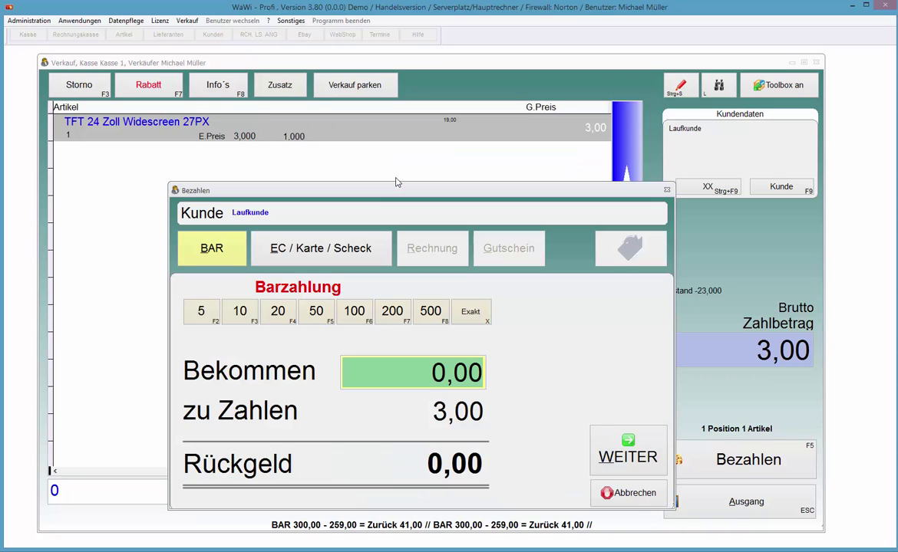
pyautogui.press('x')
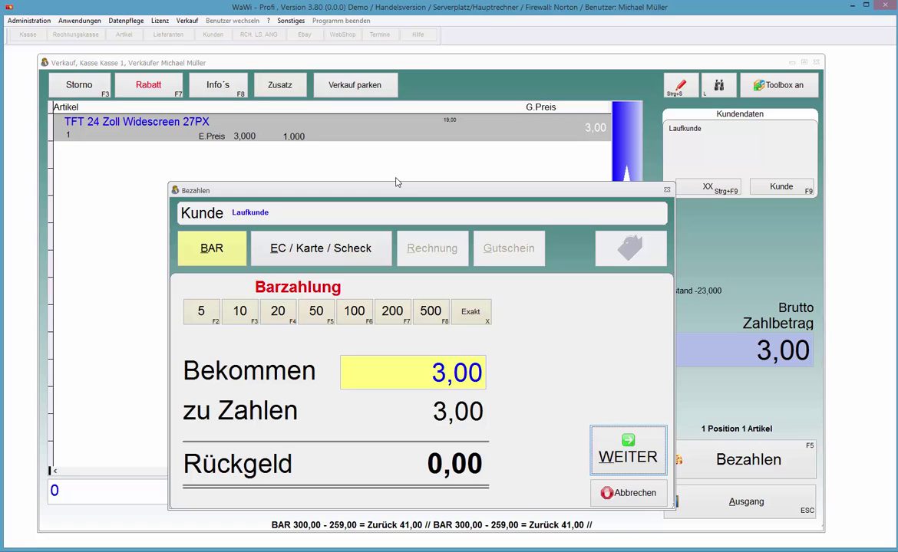
pyautogui.press('Return')
pyautogui.press('Down')
pyautogui.press('Return')
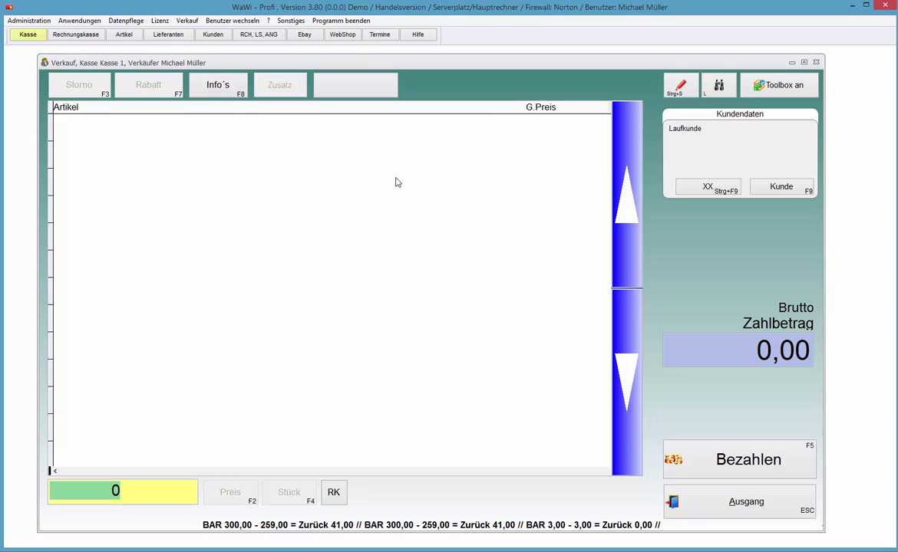
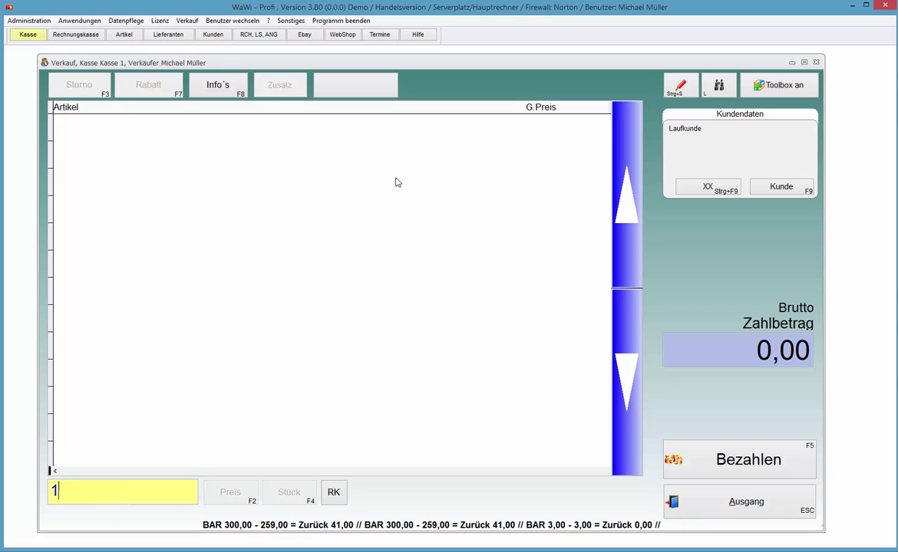
# Step: Add the TFT monitor to a new sale and confirm the first seller with their password
pyautogui.press('Return')
pyautogui.press('Return')
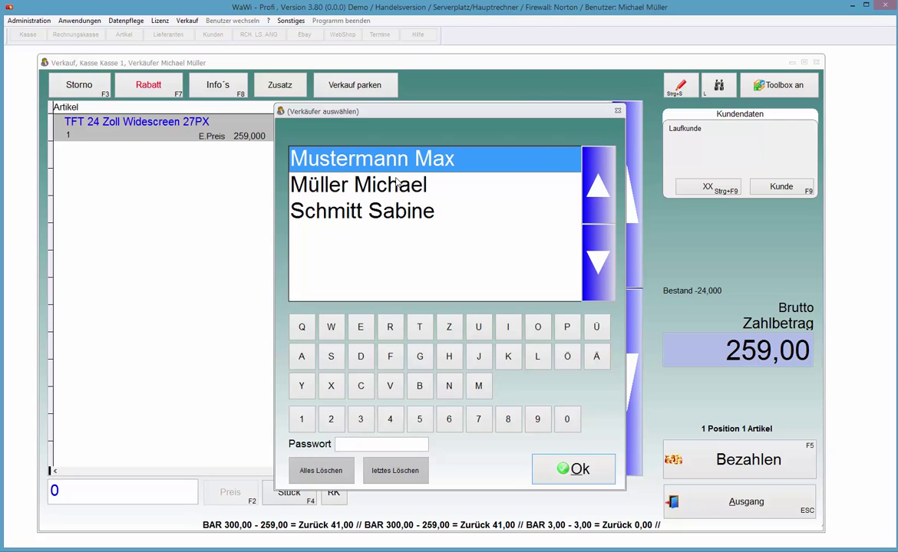
pyautogui.press('Return')
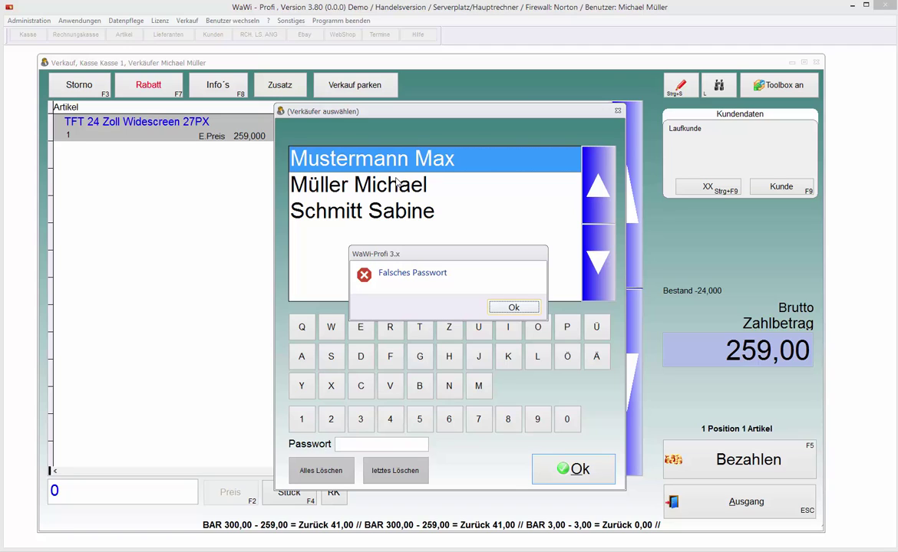
pyautogui.press('Return')
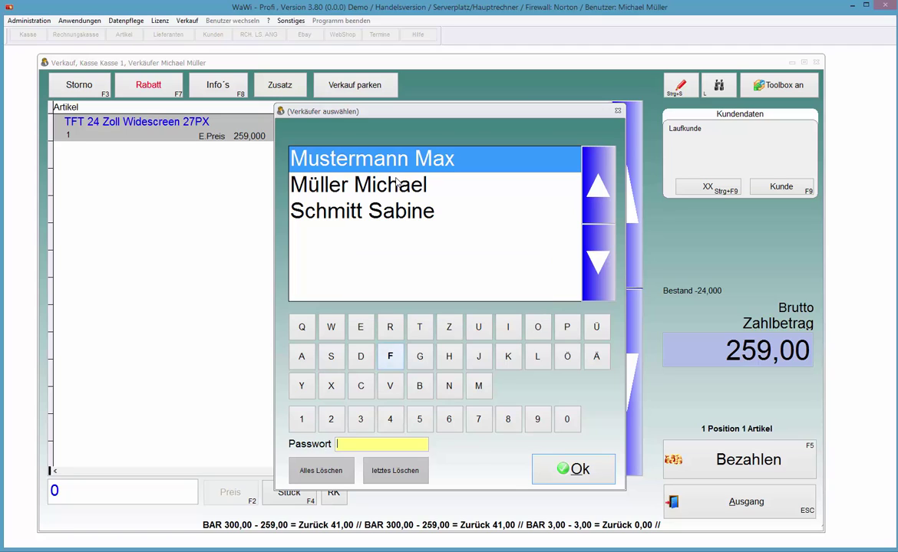
pyautogui.press('Return')
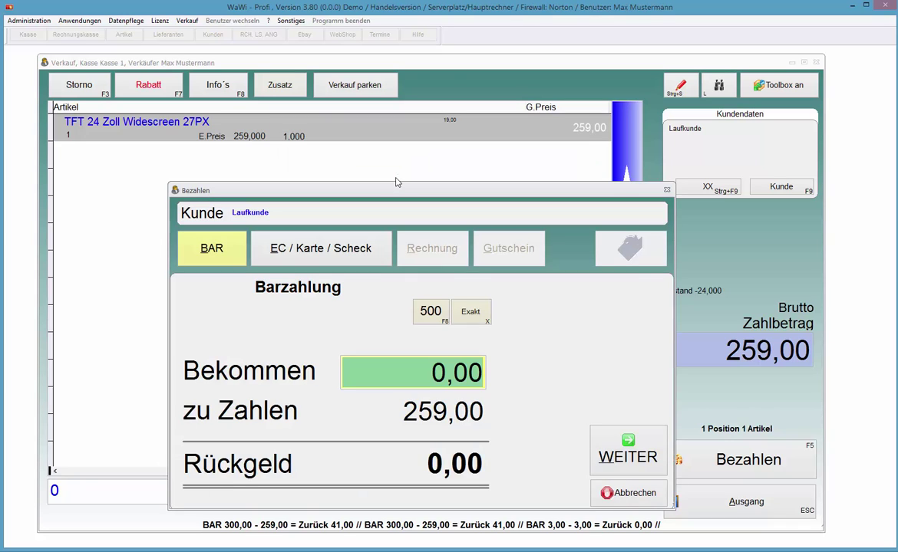
# Step: Pay the sale with 500 cash without a receipt and open the Lieferanten records
pyautogui.press('Tab')
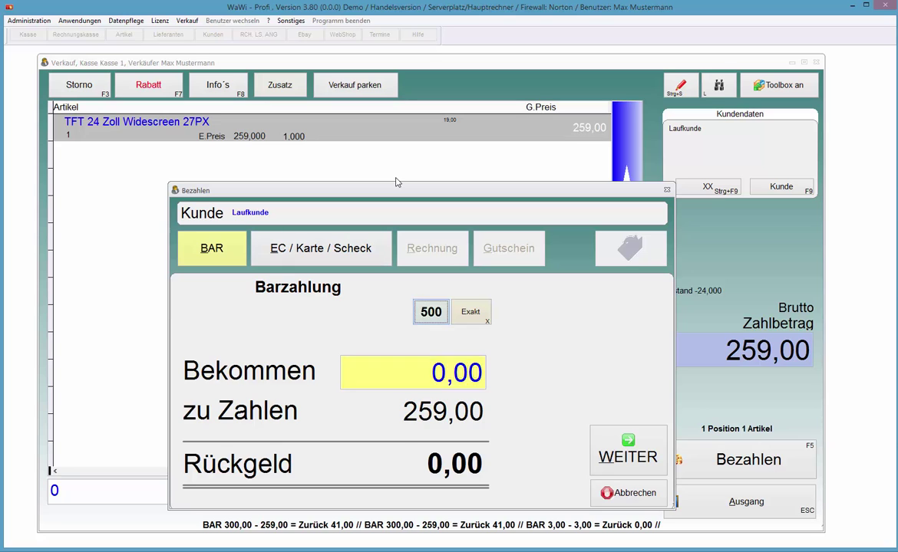
pyautogui.press('Return')
pyautogui.press('Return')
pyautogui.press('Down')
pyautogui.press('Return')
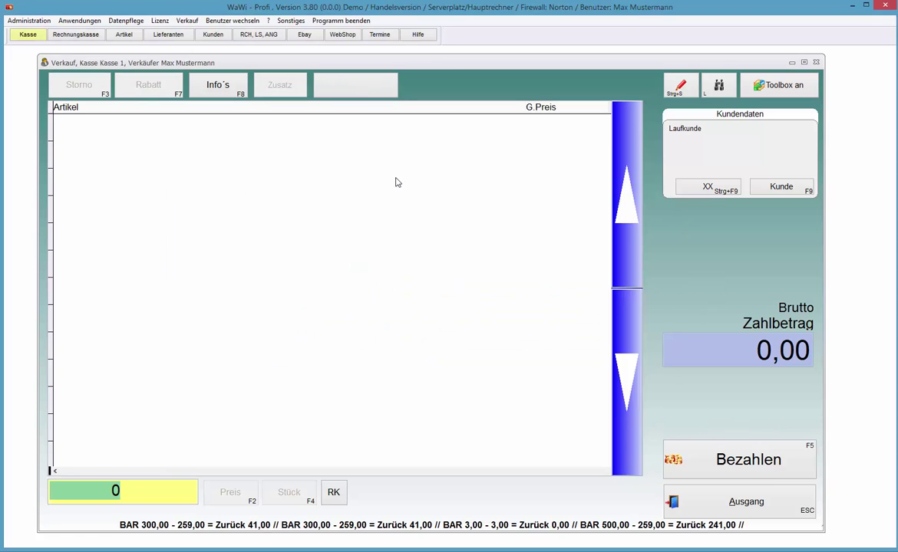
pyautogui.press('Right')
pyautogui.press('Right')
pyautogui.press('Right')
pyautogui.press('Right')
pyautogui.press('Left')
pyautogui.press('Return')
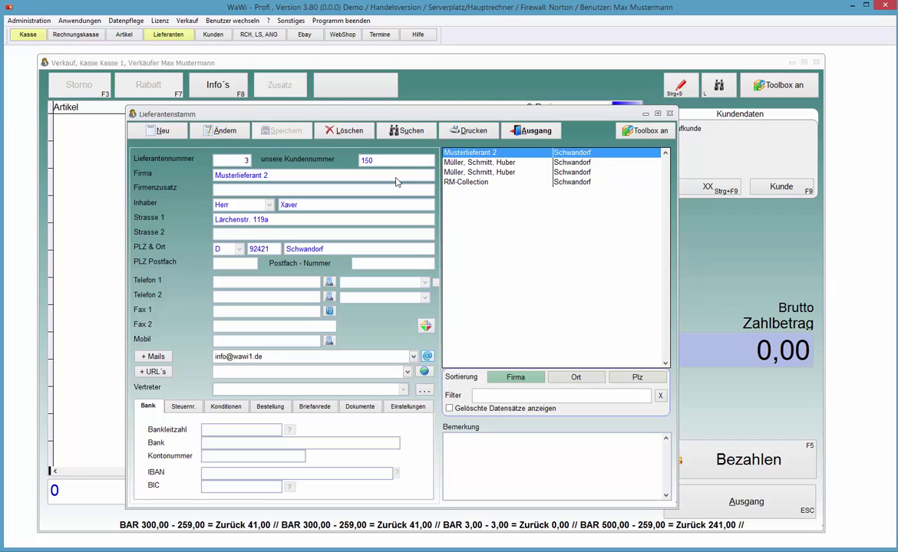
# Step: Close the Lieferantenstamm window and return to the register's article number field
pyautogui.press('Escape')
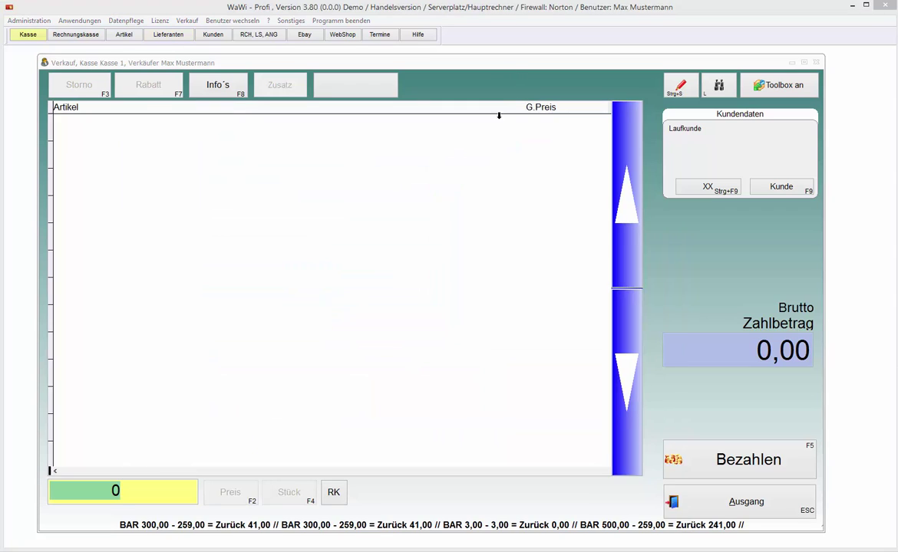
pyautogui.click(86, 498)
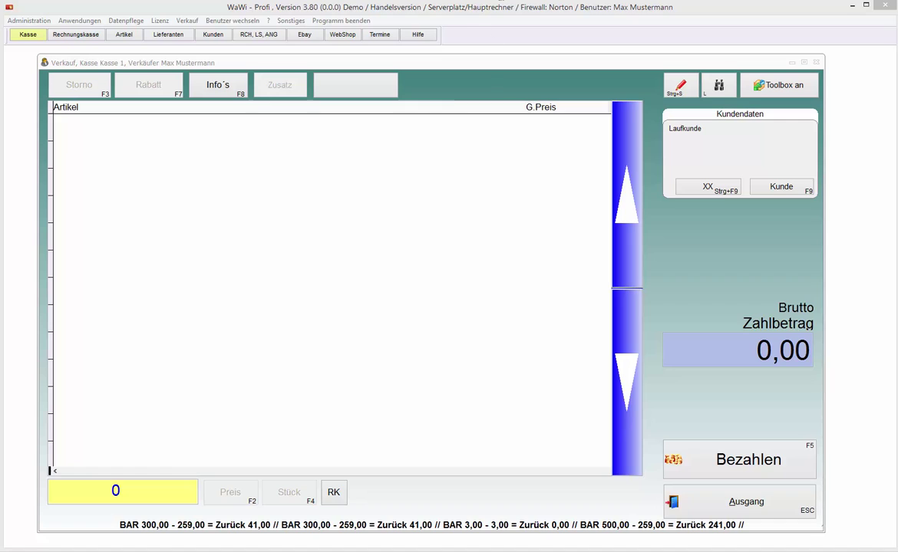
# Step: Change the seller prompt in the register settings from Listenauswahl to Numerische Eingabe
pyautogui.click(33, 23)
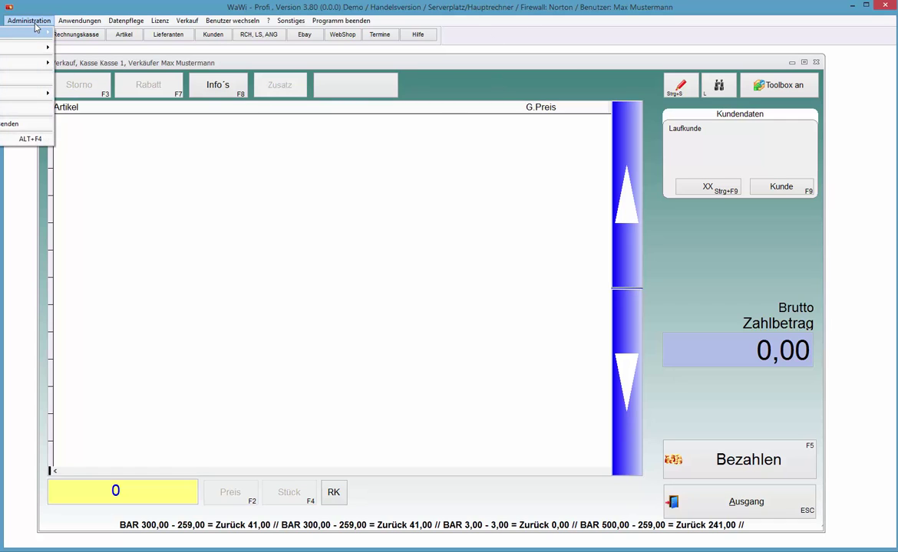
pyautogui.click(34, 27)
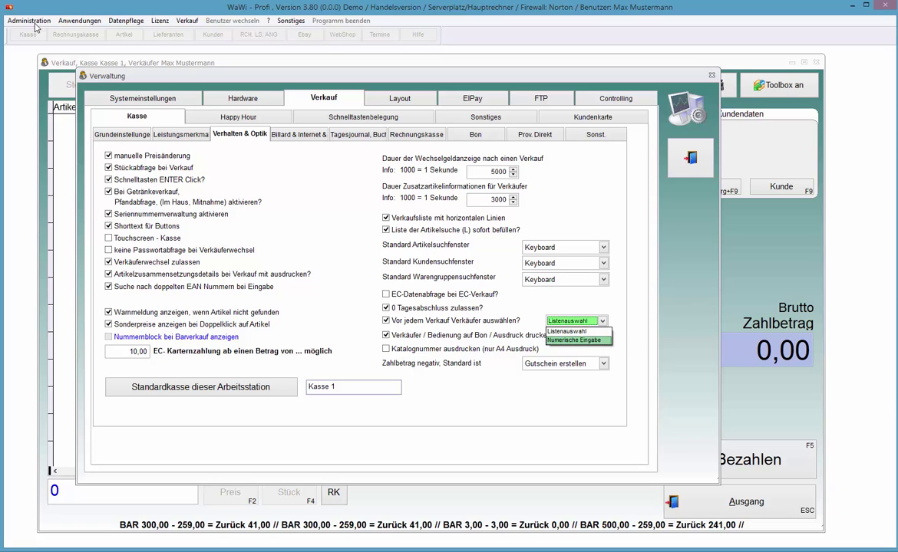
pyautogui.press('Return')
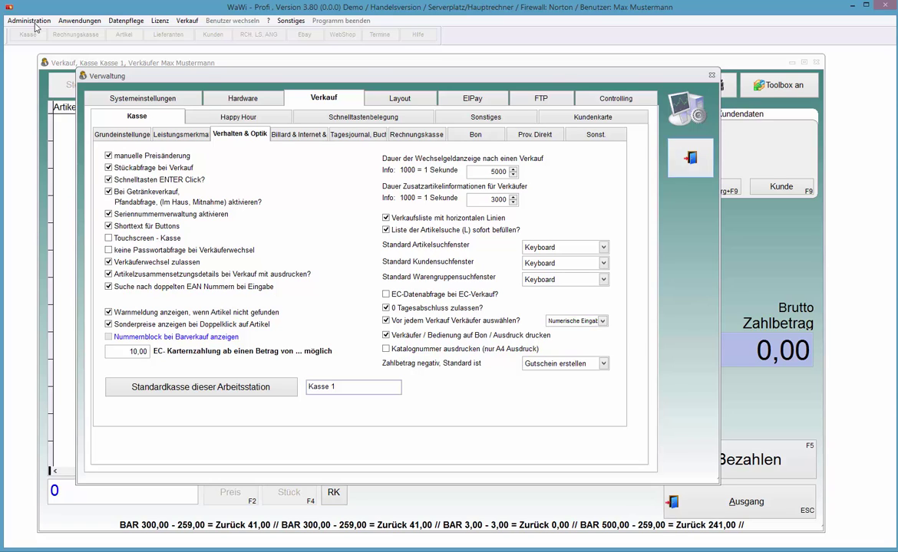
pyautogui.press('Escape')
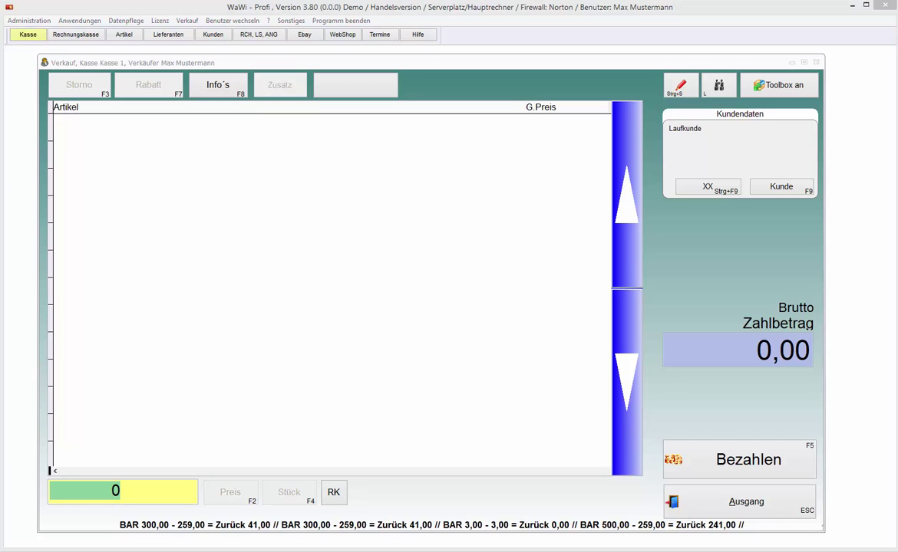
# Step: Add article 1, the TFT 24 Zoll Widescreen 27PX, at 259,00 and start payment
pyautogui.click(52, 492)
pyautogui.write('1')
pyautogui.press('Return')
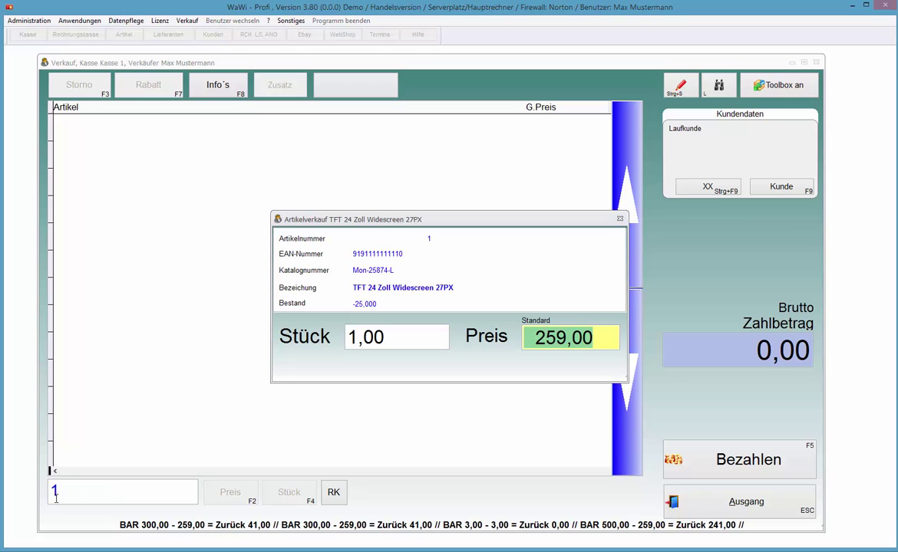
pyautogui.press('Return')
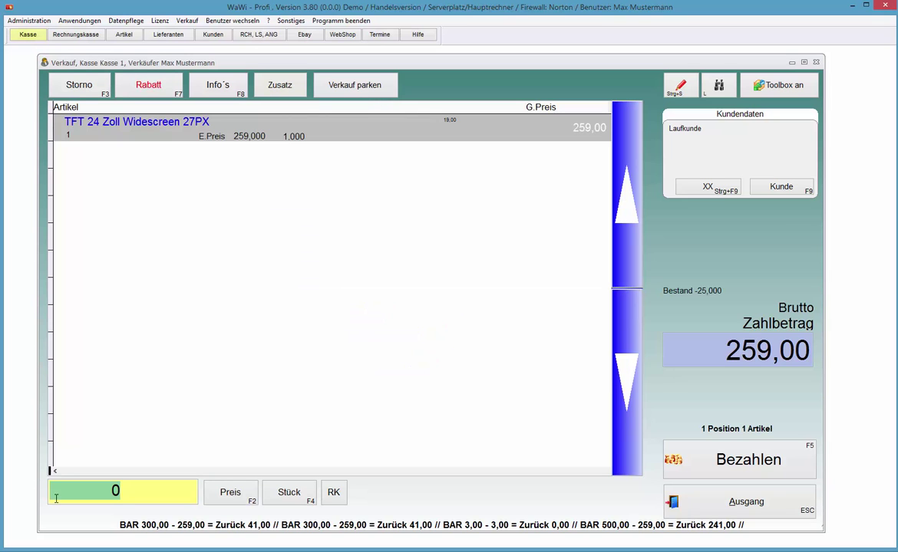
pyautogui.press('Return')
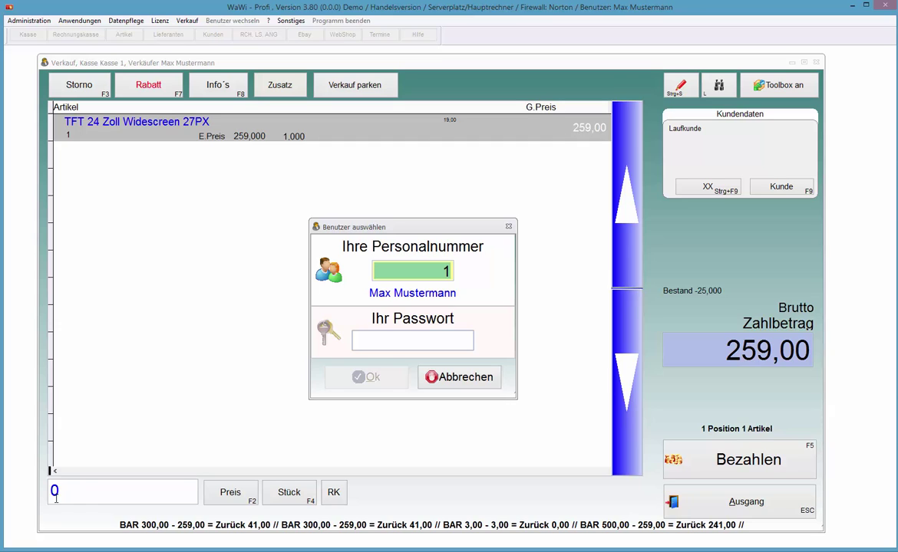
# Step: Cancel the payment under personnel number 1 and enter personnel number 2 as seller
pyautogui.press('Return')
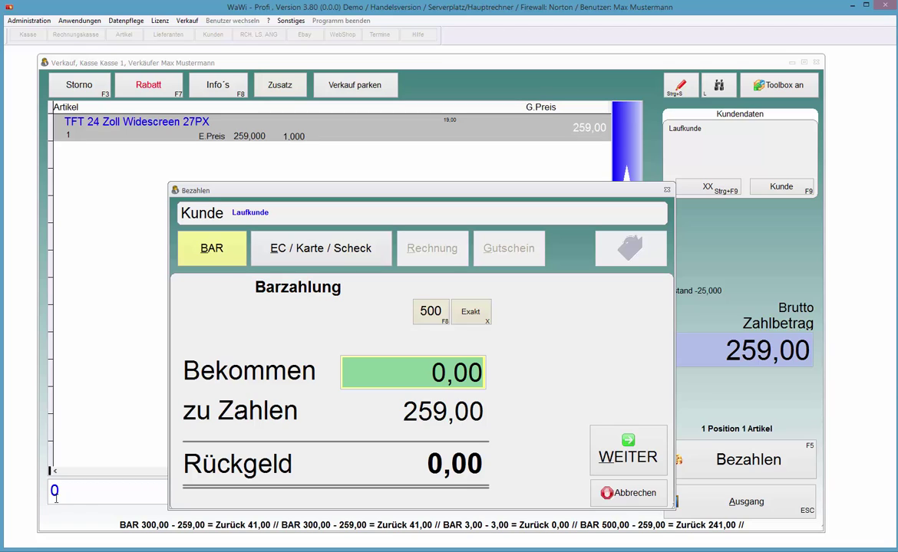
pyautogui.press('Escape')
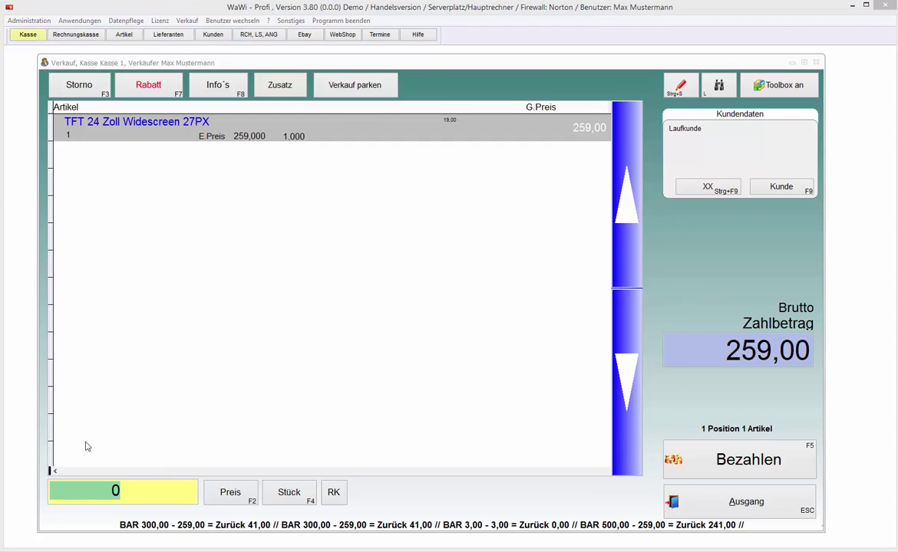
pyautogui.click(63, 490)
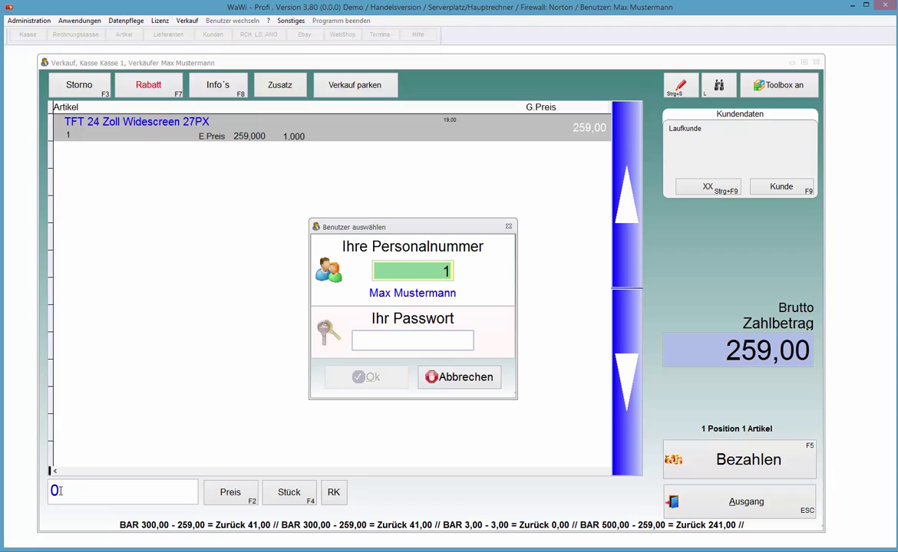
pyautogui.write('2')
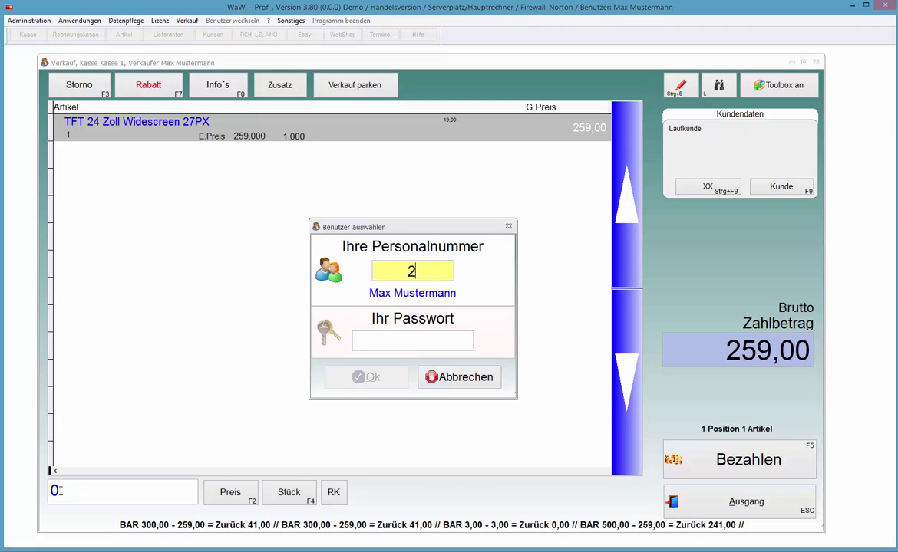
pyautogui.press('Return')
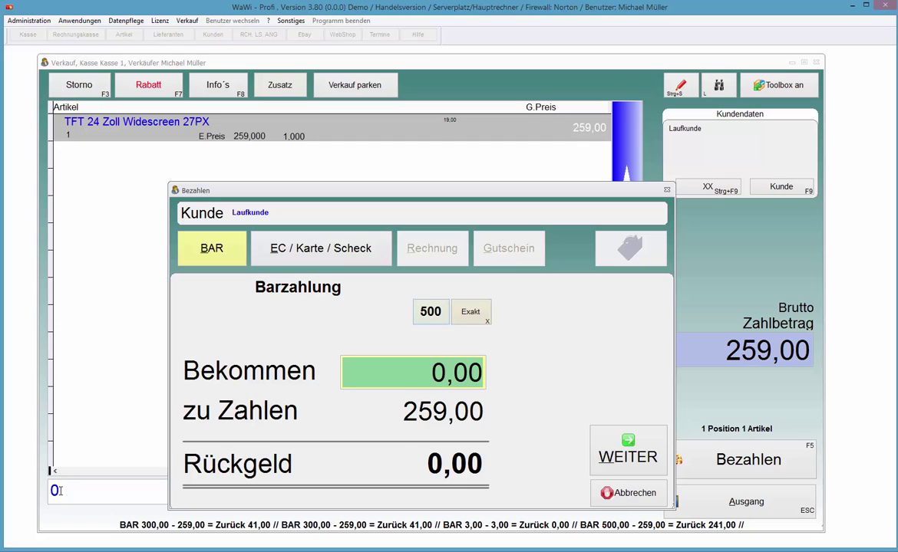
# Step: Pay the 259,00 sale with 500,00 cash and book it without a receipt
pyautogui.press('F8')
pyautogui.press('Return')
pyautogui.press('Down')
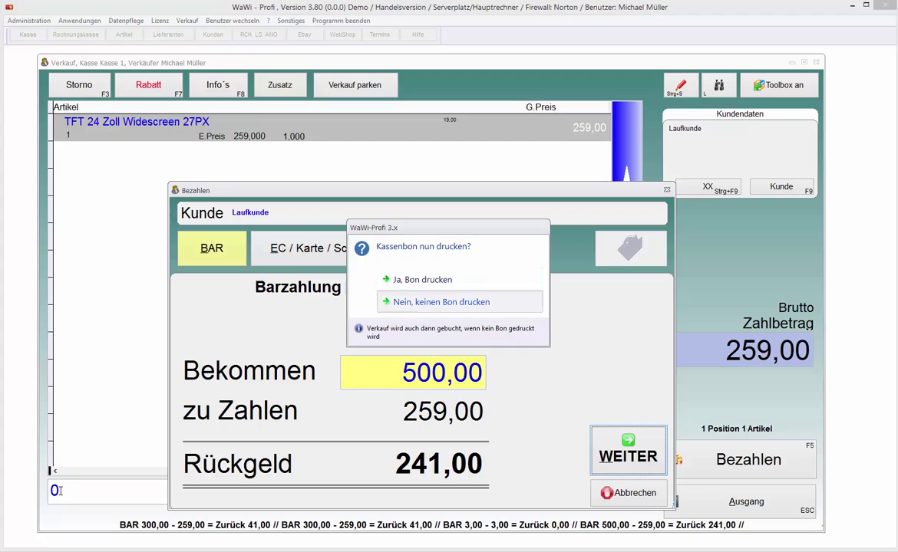
pyautogui.press('Return')
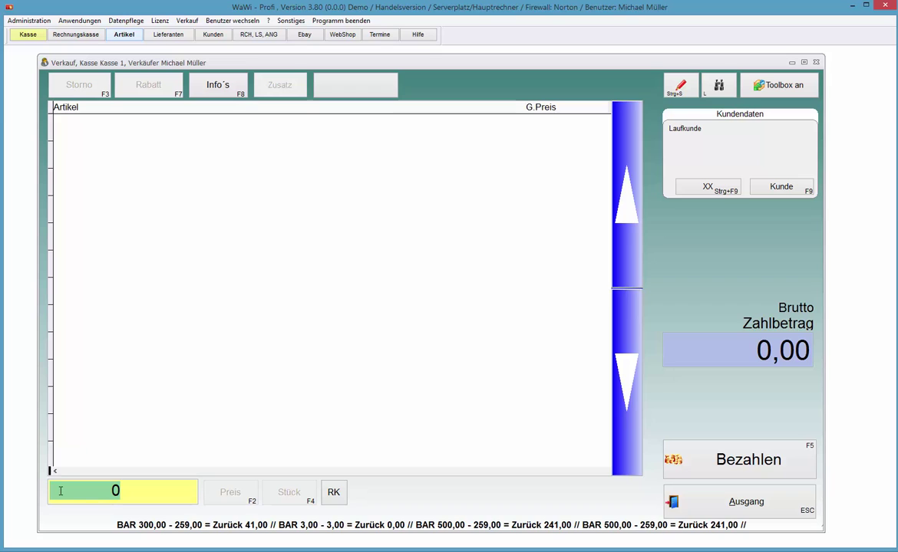
pyautogui.press('F8')
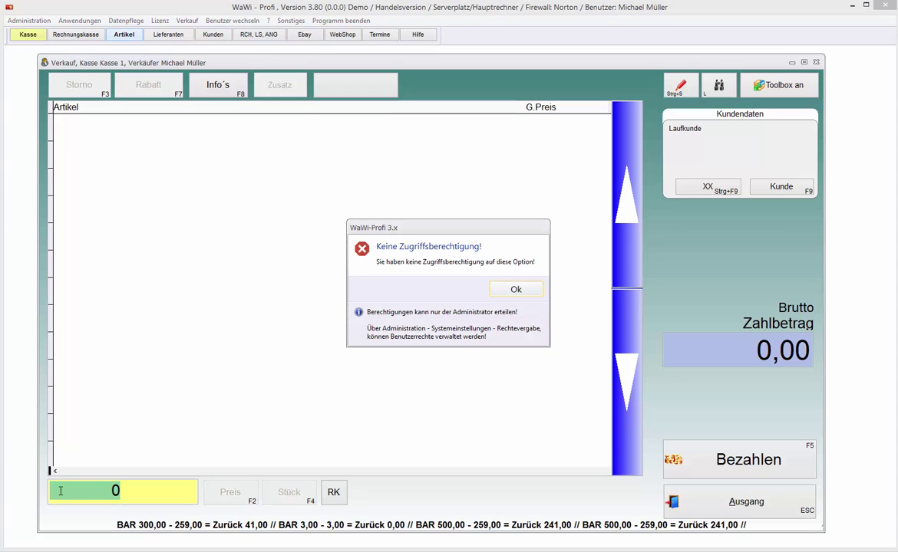
pyautogui.press('Return')
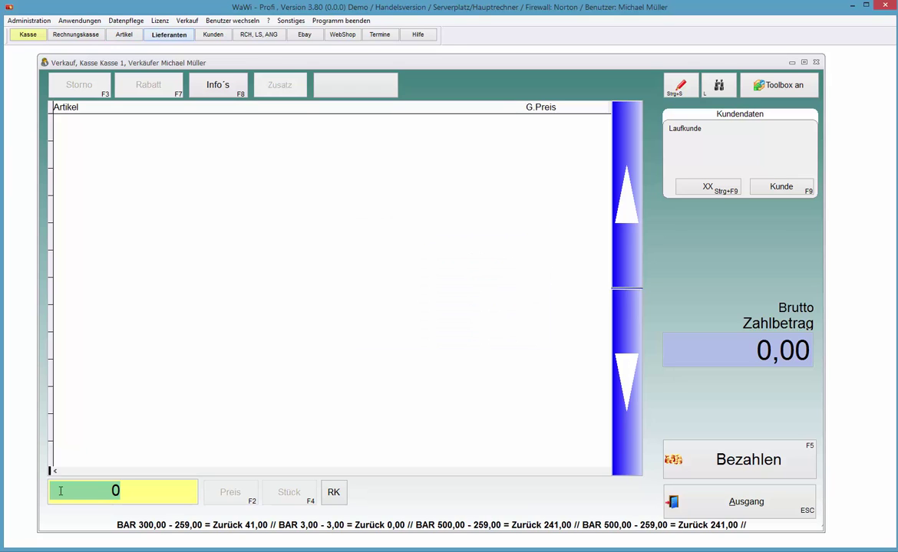
pyautogui.press('F8')
pyautogui.press('Return')
pyautogui.press('F8')
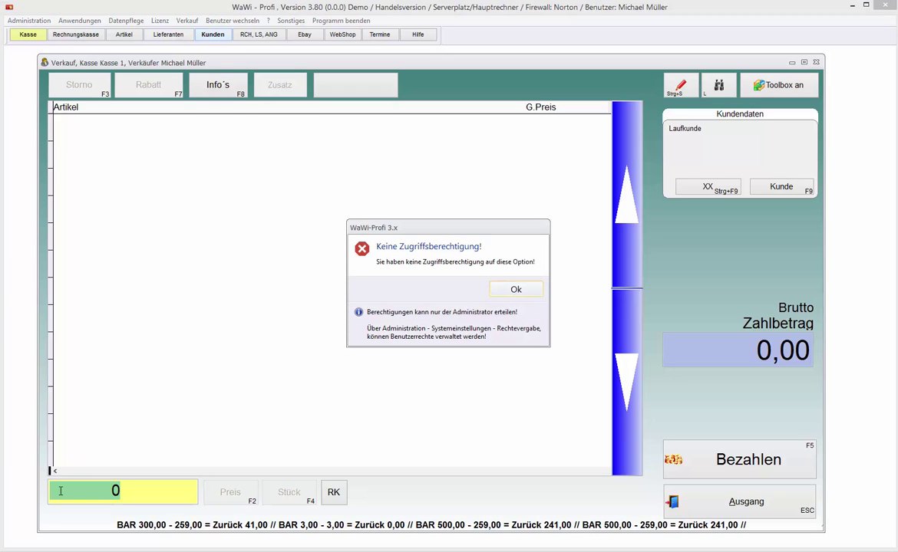
pyautogui.press('Return')
pyautogui.hotkey('alt', 'Right')
pyautogui.press('Down')
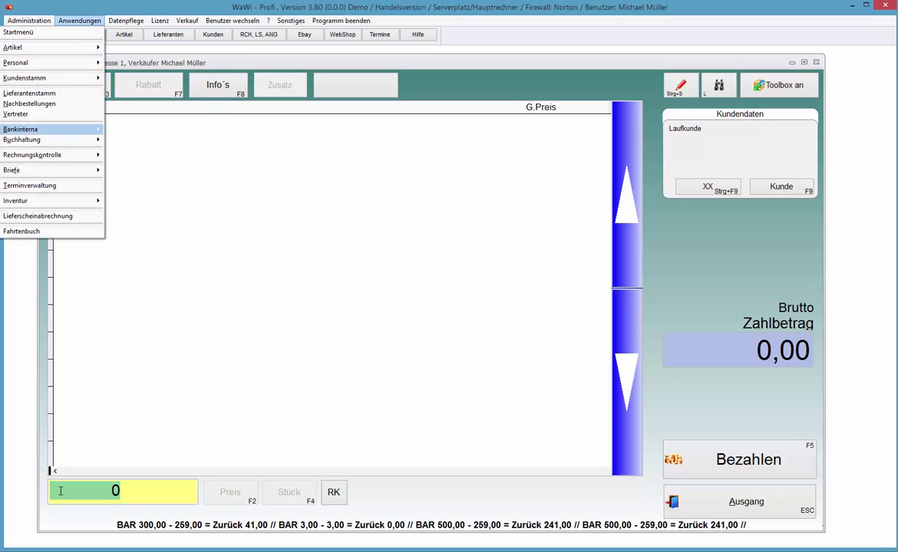
pyautogui.press('p')
pyautogui.press('Up')
pyautogui.press('Up')
pyautogui.press('Up')
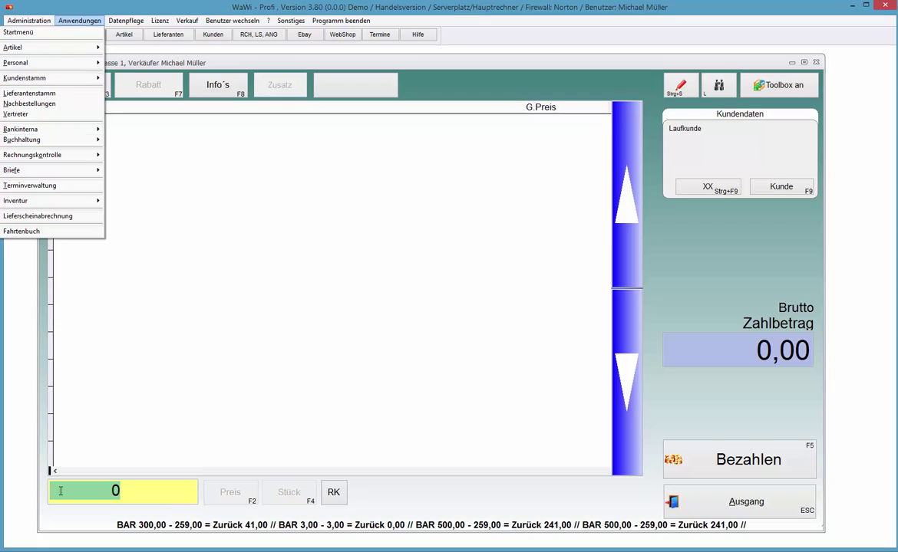
pyautogui.press('Return')
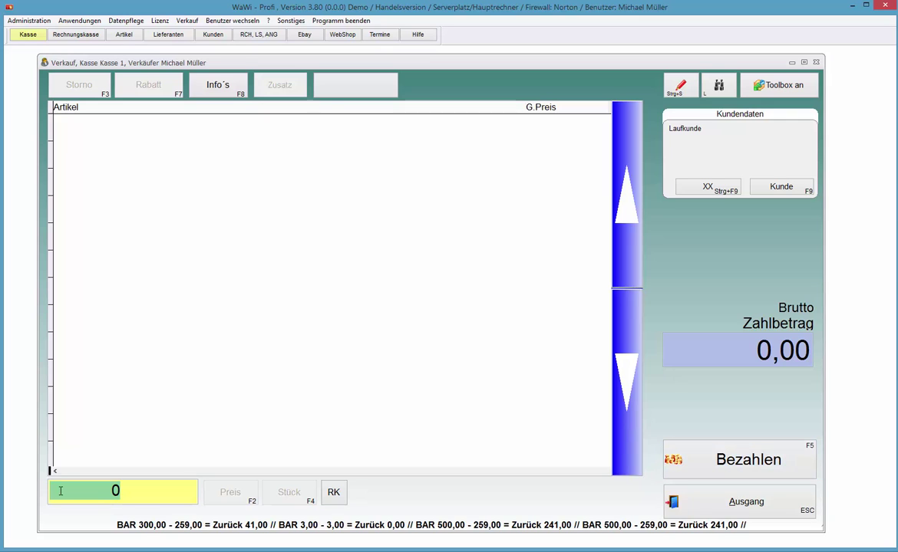
pyautogui.write('1')
# Step: Sell article 1 under personnel number 3, paid with 300 cash, no receipt
pyautogui.press('Return')
pyautogui.press('Return')
pyautogui.press('Return')
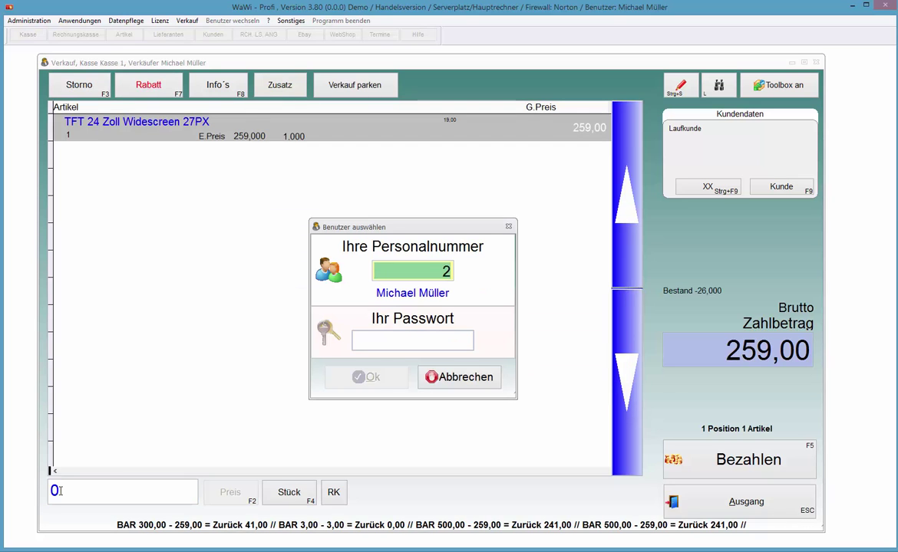
pyautogui.write('3')
pyautogui.press('Return')
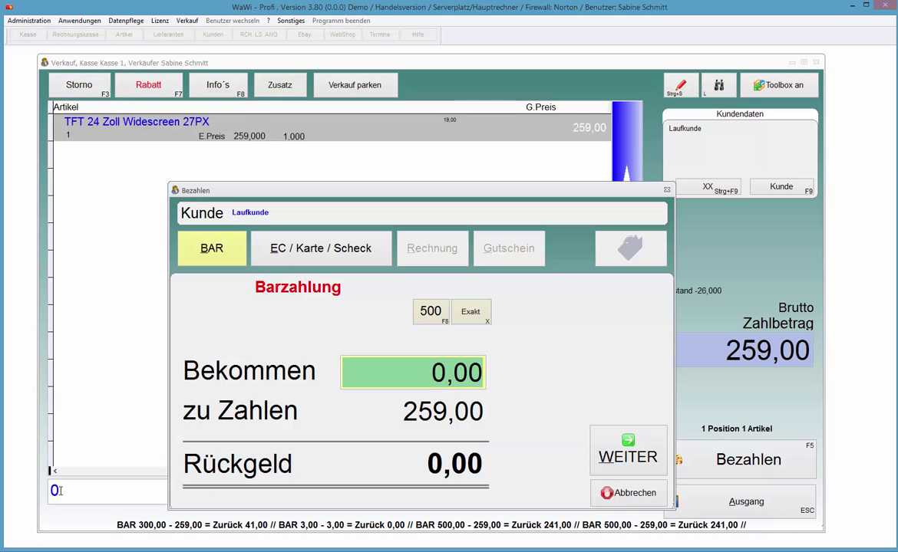
pyautogui.write('300 ,')
pyautogui.press('Return')
pyautogui.press('Return')
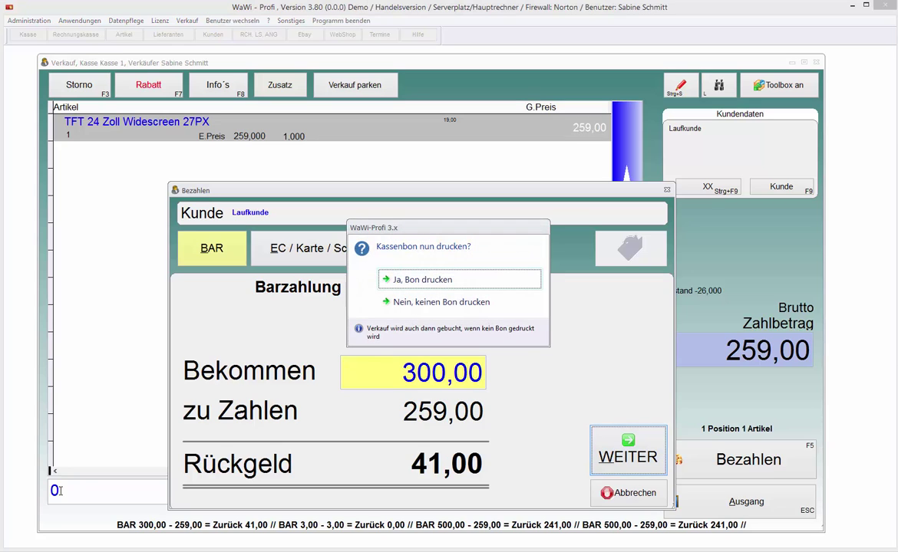
pyautogui.press('Down')
pyautogui.press('Return')
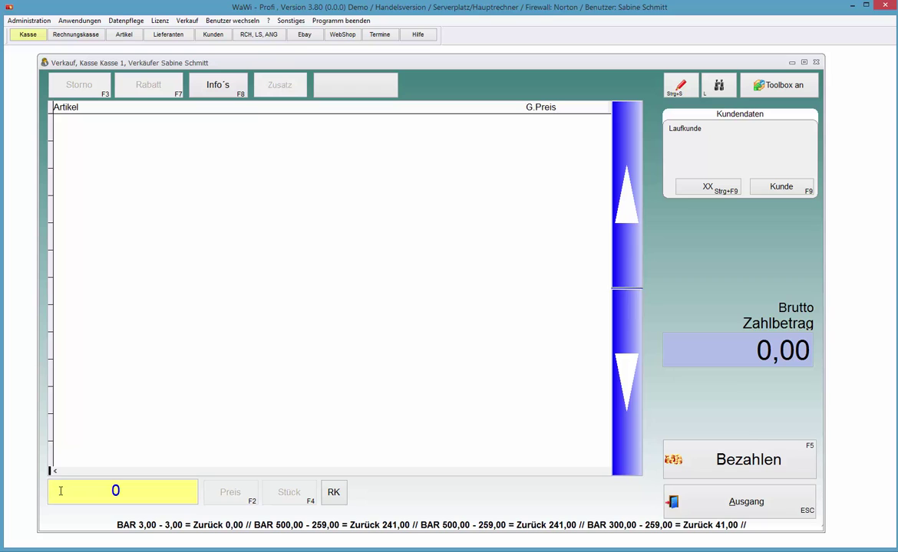
# Step: Open and close the article records, then try the supplier records and dismiss the access-denied message
pyautogui.press('Right')
pyautogui.press('Right')
pyautogui.press('Return')
pyautogui.press('Escape')
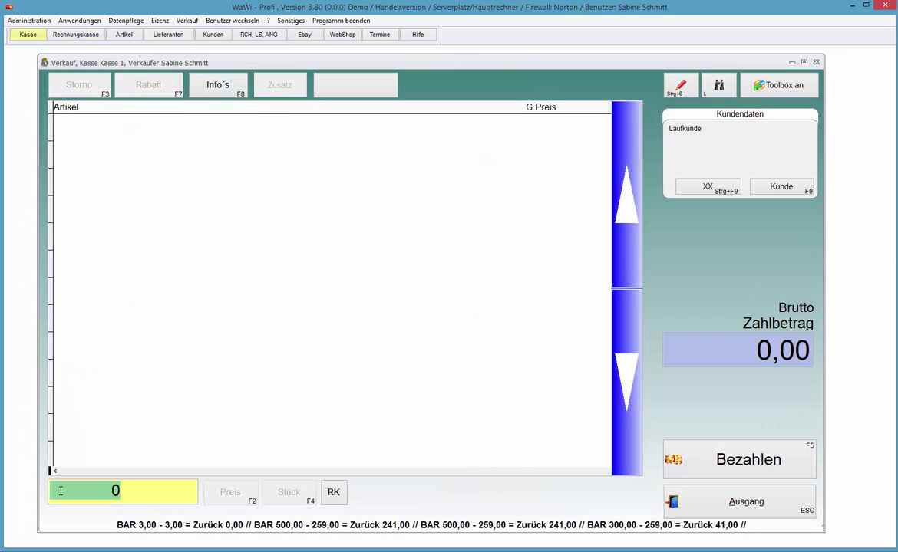
pyautogui.press('Right')
pyautogui.press('Right')
pyautogui.press('Return')
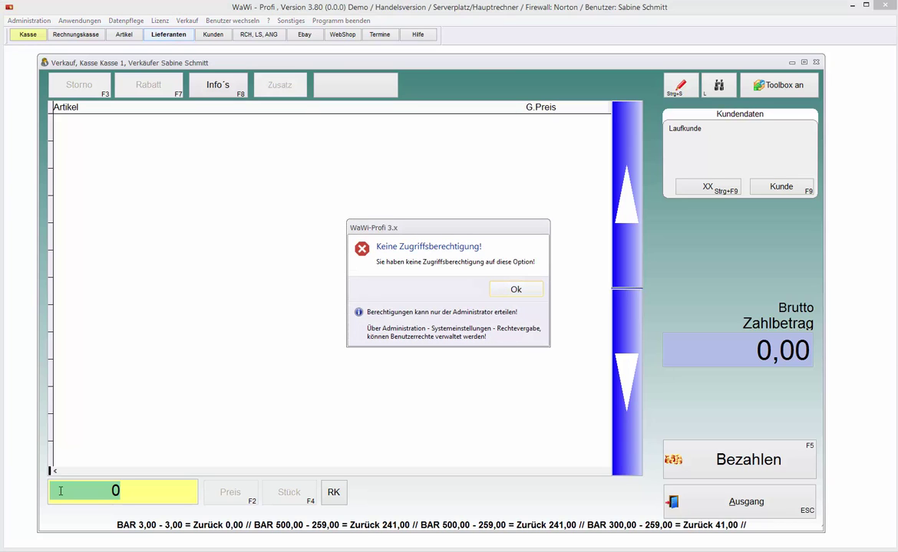
pyautogui.press('Return')
# Step: Open and close the customer records, then leave the sales screen for the start menu
pyautogui.press('Right')
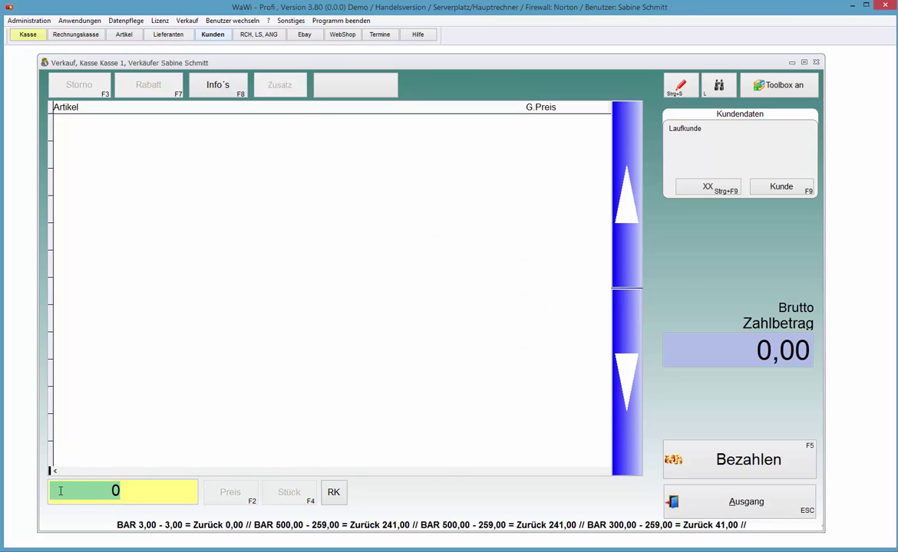
pyautogui.press('Return')
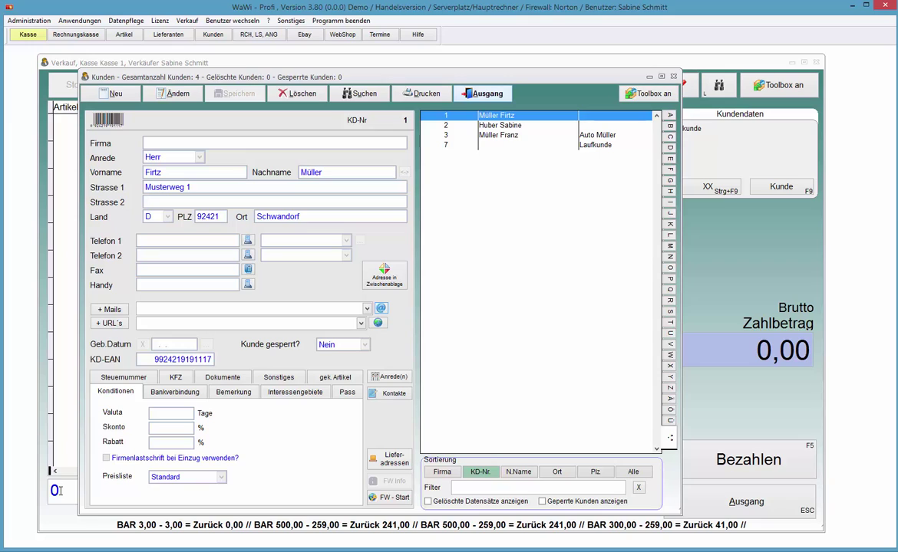
pyautogui.press('Escape')
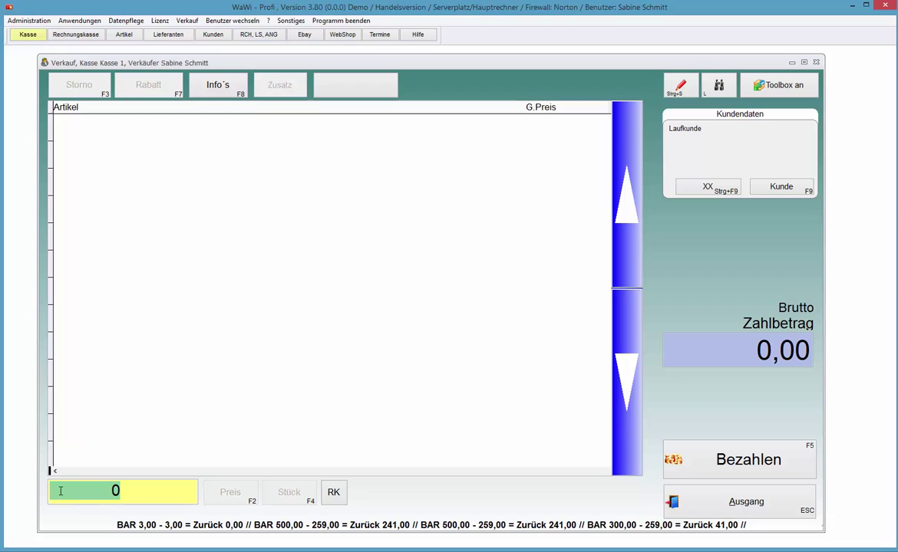
pyautogui.click(582, 25)
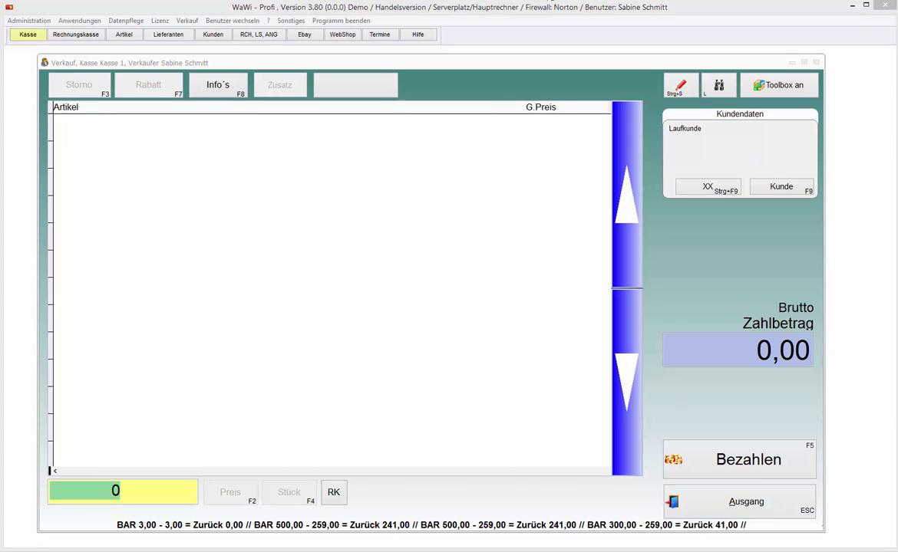
pyautogui.press('Escape')
# Step: Reopen Kasse / Verkauf and choose the third seller
pyautogui.click(553, 121)
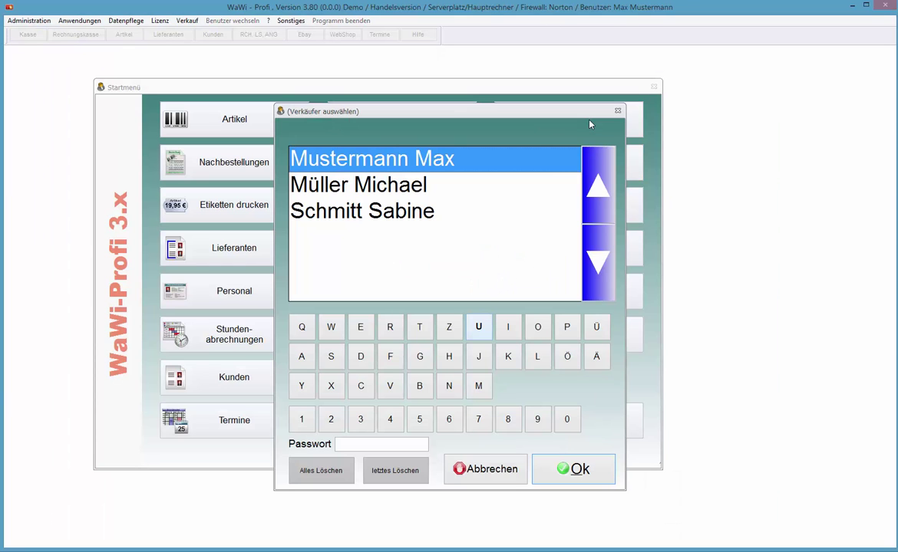
pyautogui.press('Down')
pyautogui.press('Down')
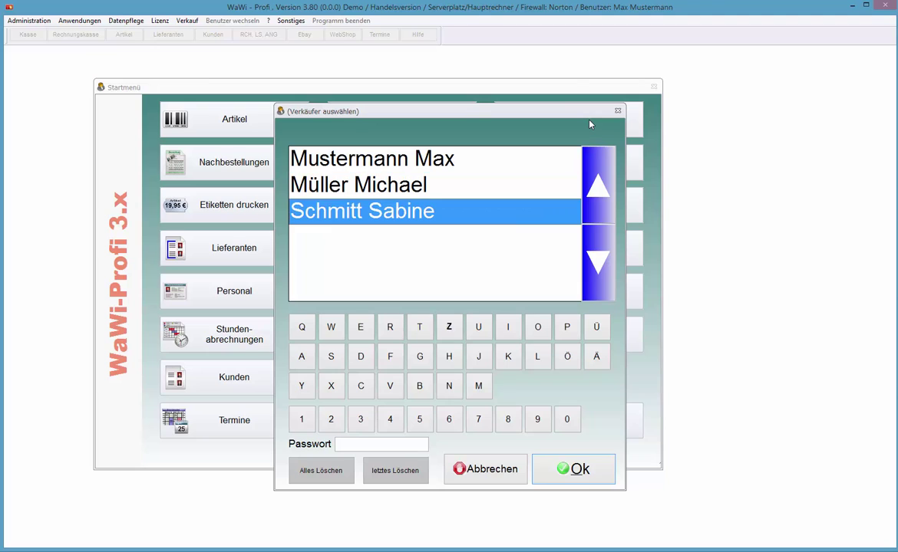
pyautogui.press('Return')
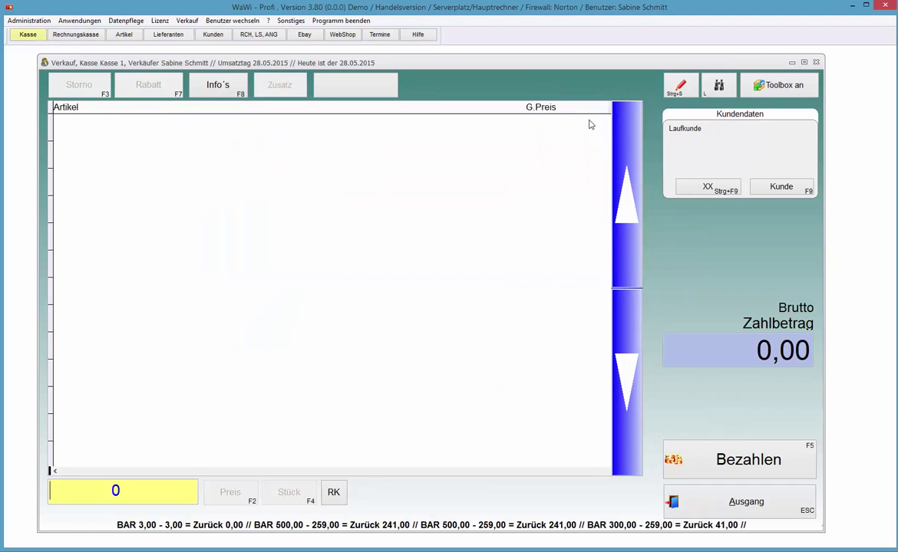
# Step: Add article 1, the TFT 24 Zoll Widescreen 27PX at 259,00, and start checkout
pyautogui.write('1')
pyautogui.press('Return')
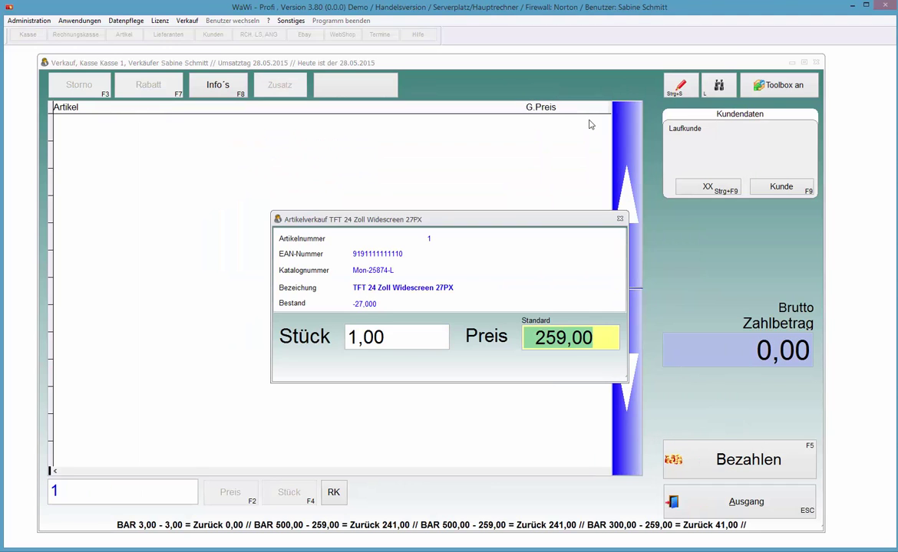
pyautogui.press('Return')
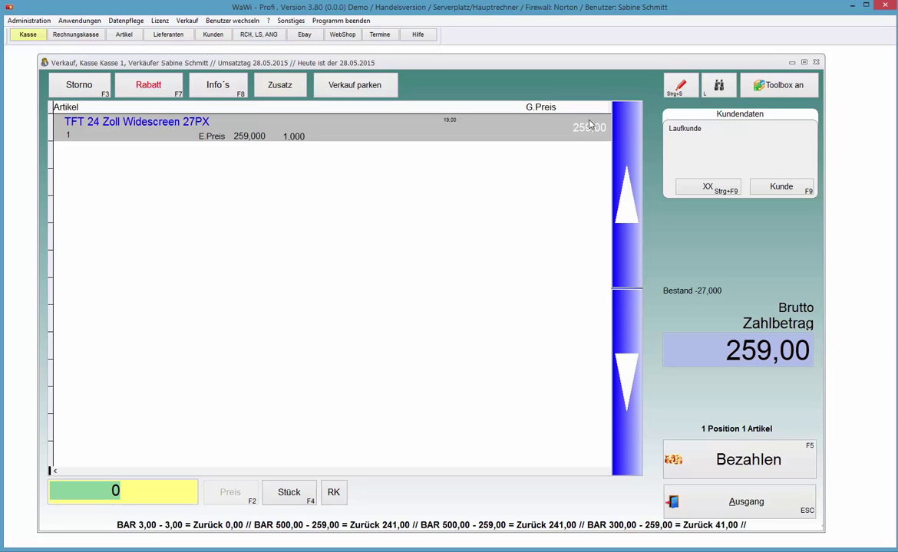
pyautogui.hotkey('ctrl', 's')
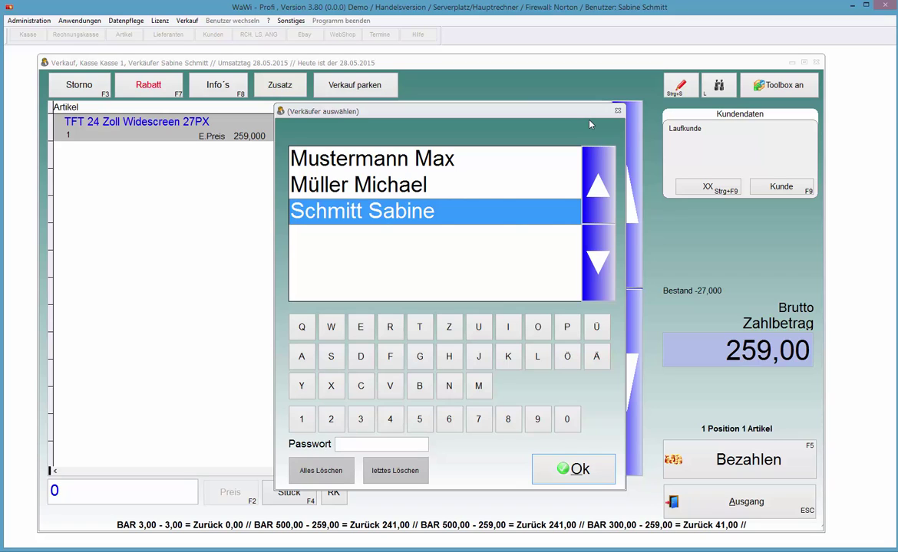
# Step: Pick the first seller without a password and dismiss the Falsches Passwort message
pyautogui.press('Up')
pyautogui.press('Up')
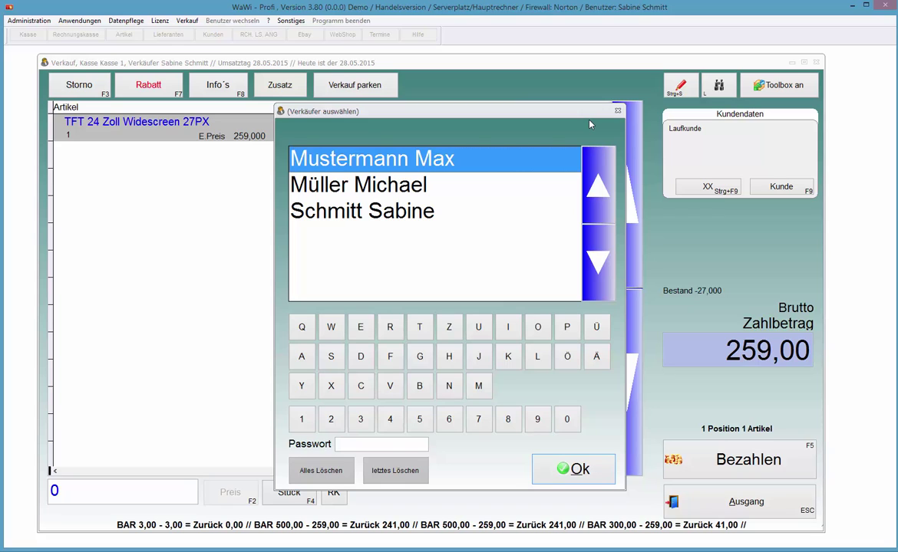
pyautogui.press('Return')
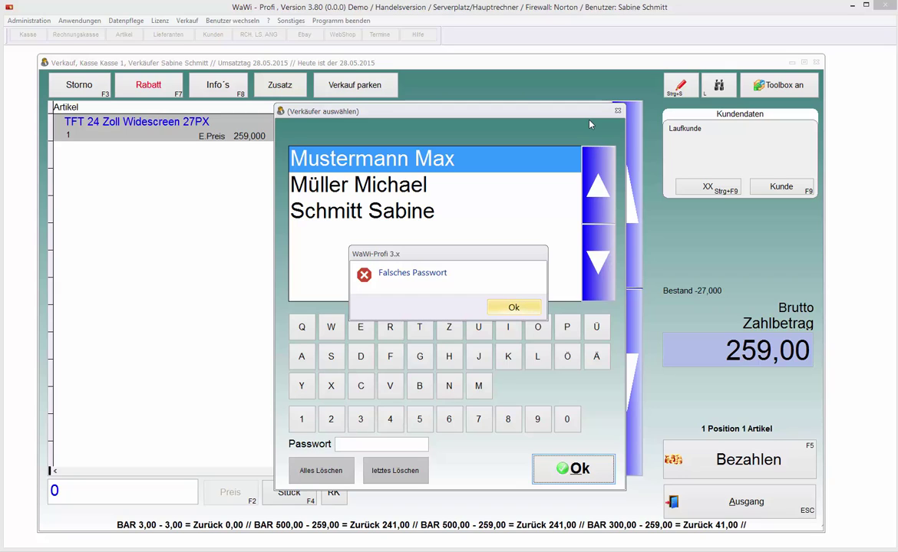
pyautogui.press('Return')
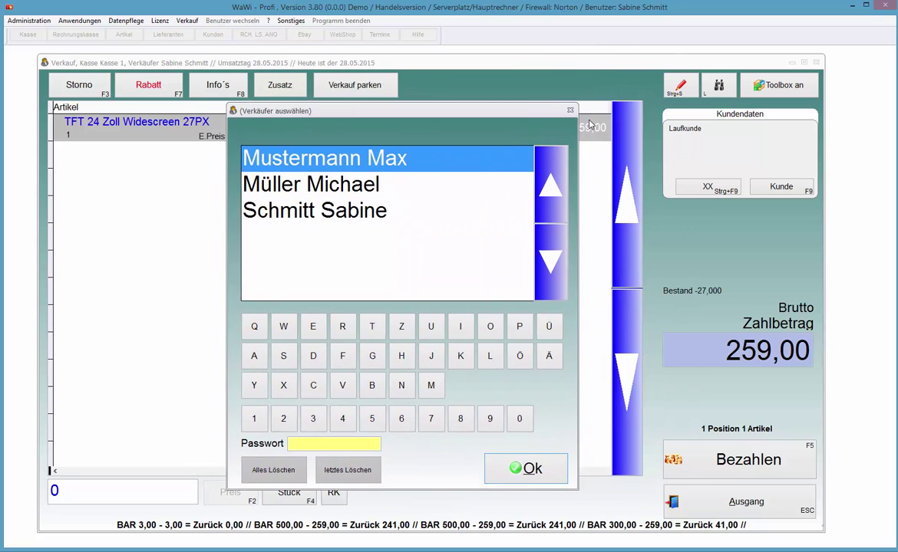
# Step: Confirm the third seller instead, then close the Bezahlen window without paying
pyautogui.press('Down')
pyautogui.press('Down')
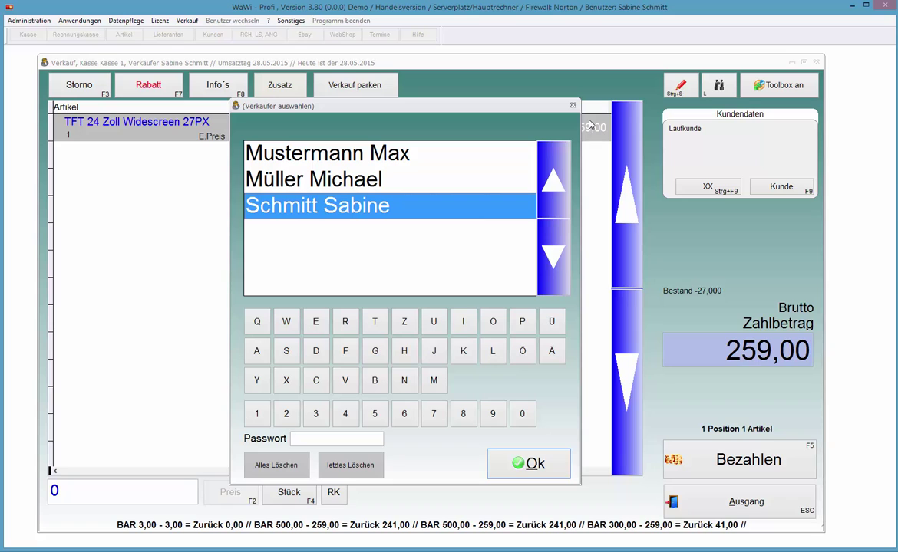
pyautogui.press('Return')
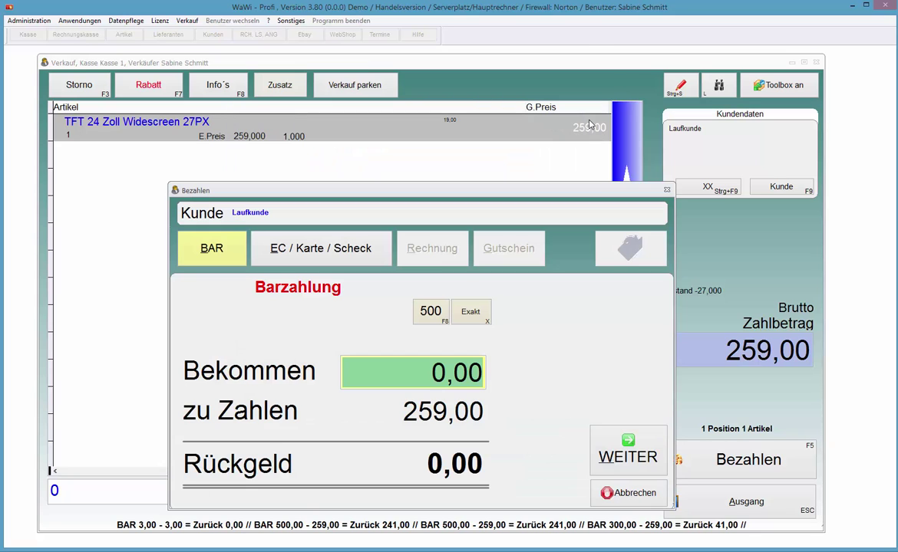
pyautogui.press('Return')
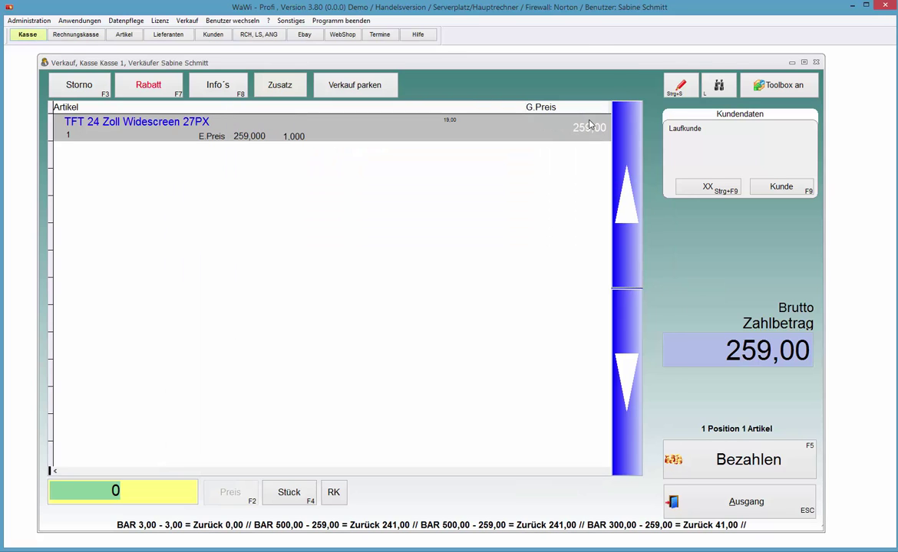
pyautogui.press('alt')
# Step: Try to open the Administration settings and dismiss the no-access message
pyautogui.press('Down')
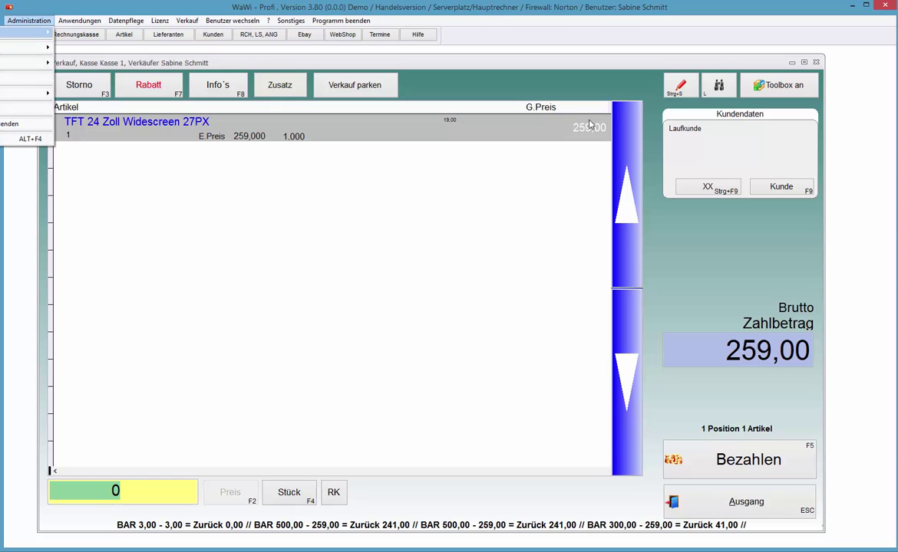
pyautogui.press('Return')
pyautogui.press('Return')
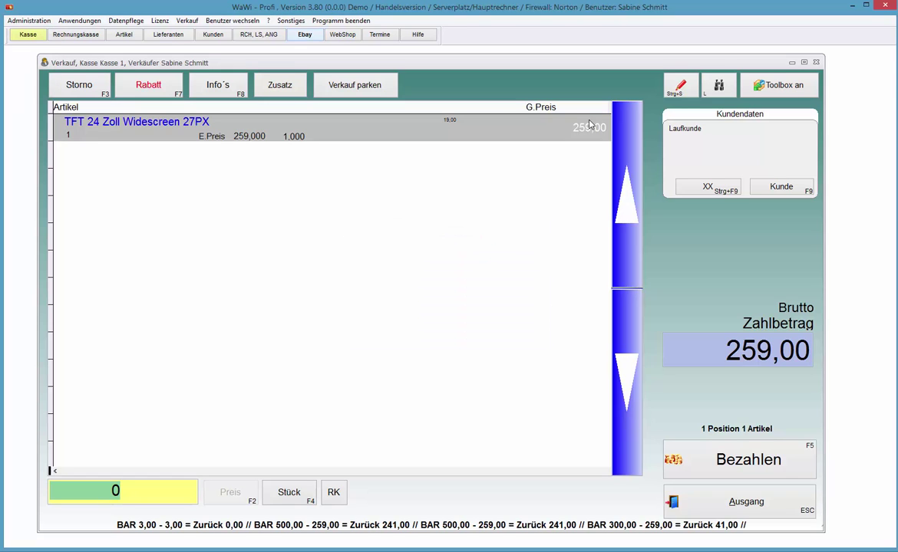
pyautogui.press('Left')
pyautogui.press('Escape')
pyautogui.press('Escape')
pyautogui.press('Return')
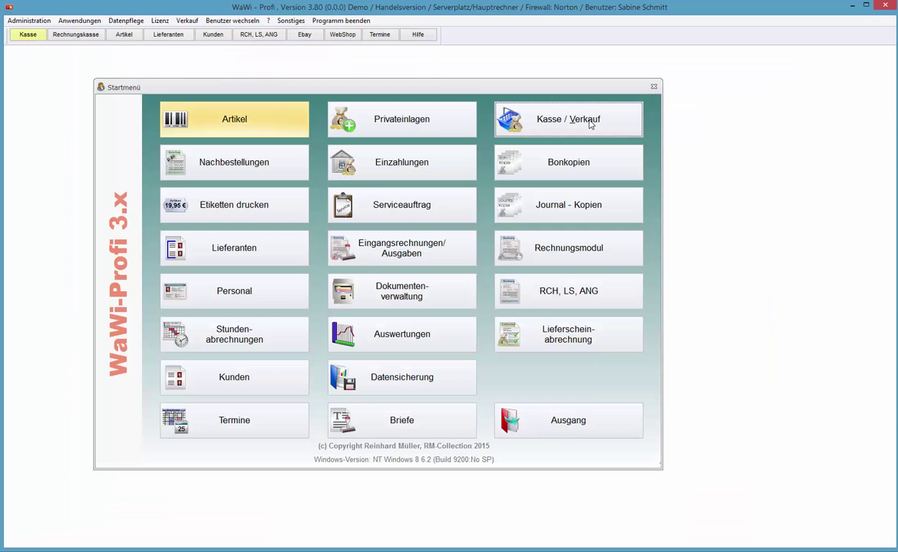
# Step: Switch user via Benutzer wechseln, logging in as the first user with their password
pyautogui.hotkey('alt', 'b')
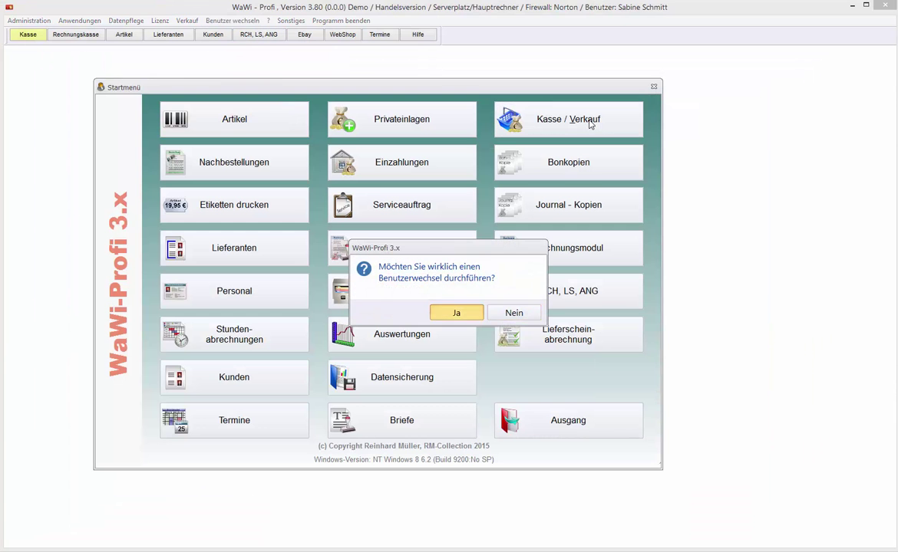
pyautogui.press('Return')
pyautogui.press('Up')
pyautogui.press('Up')
pyautogui.press('Return')
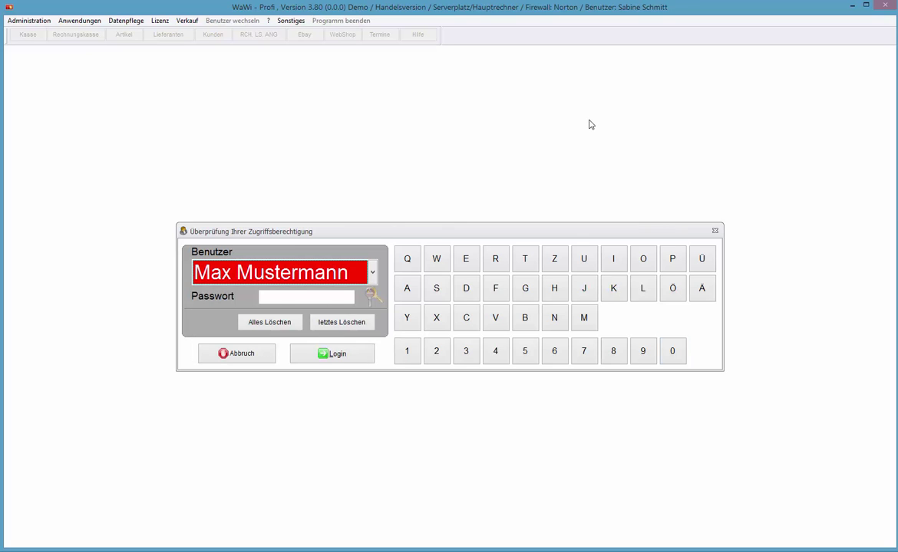
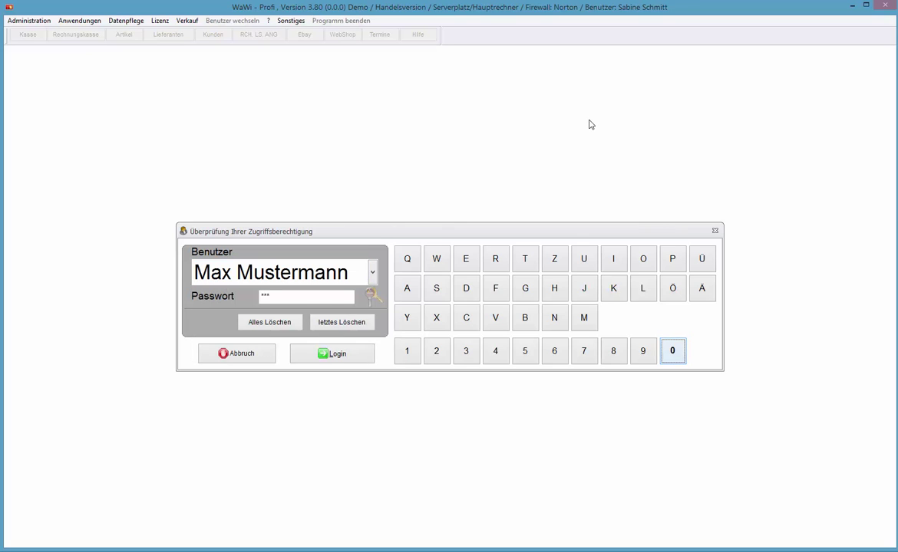
pyautogui.press('Tab')
pyautogui.press('Return')
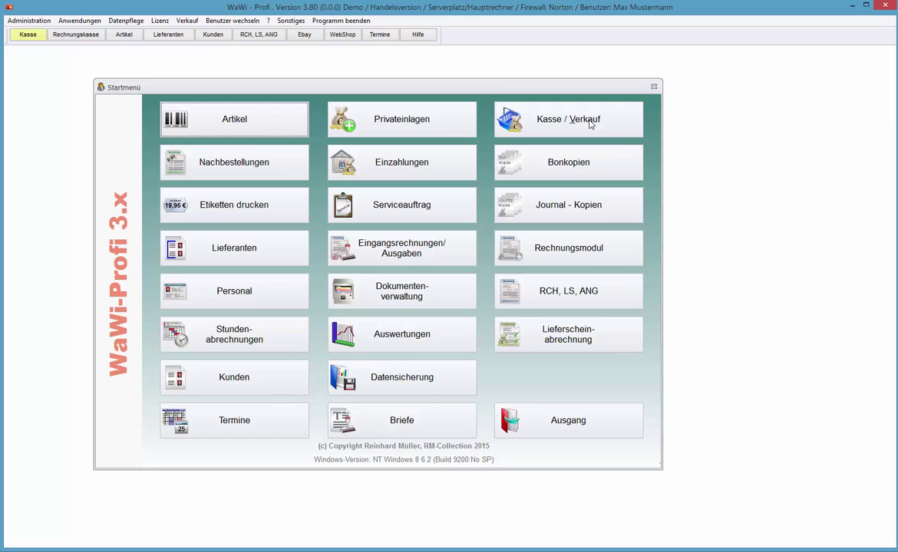
pyautogui.press('alt')
# Step: In Administration settings, set 'Vor jedem Verkauf Verkäufer auswählen?' to Numerische Eingabe, then reopen Kasse / Verkauf
pyautogui.press('Down')
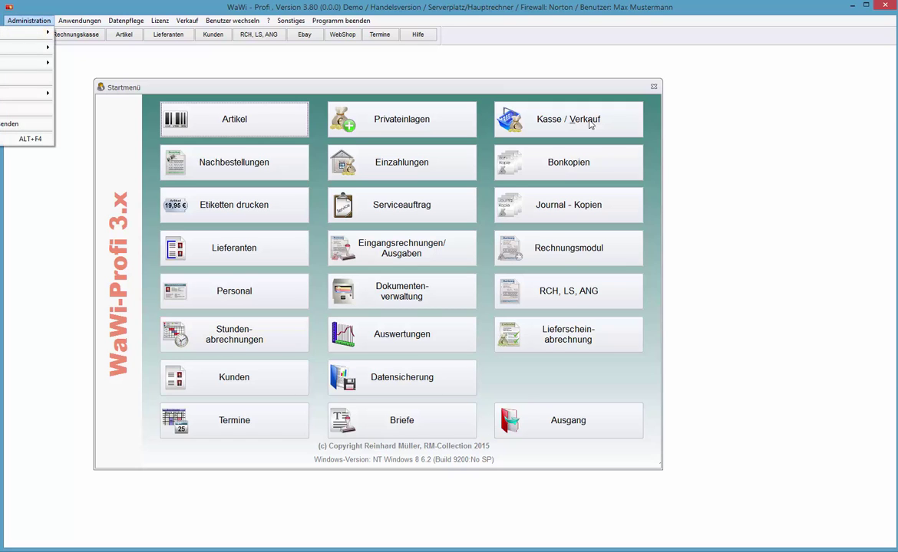
pyautogui.press('Return')
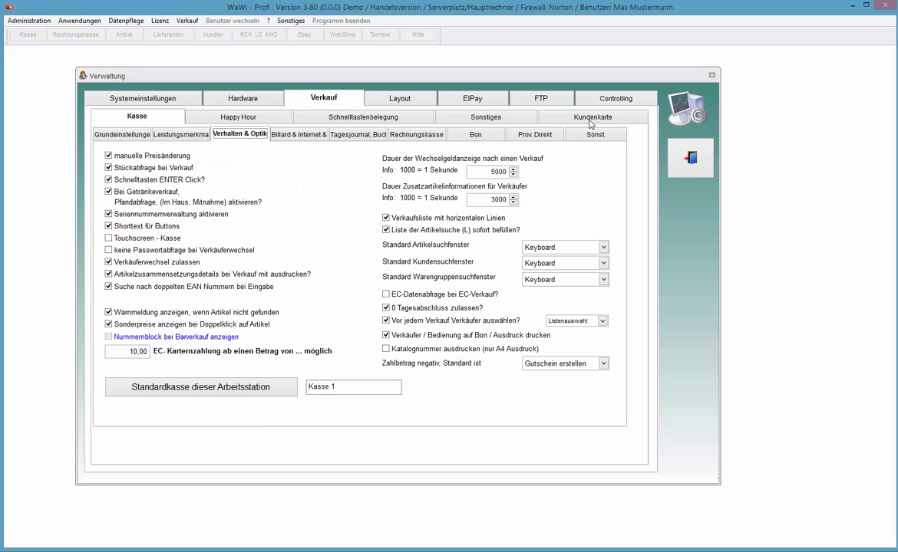
pyautogui.hotkey('alt', 'Down')
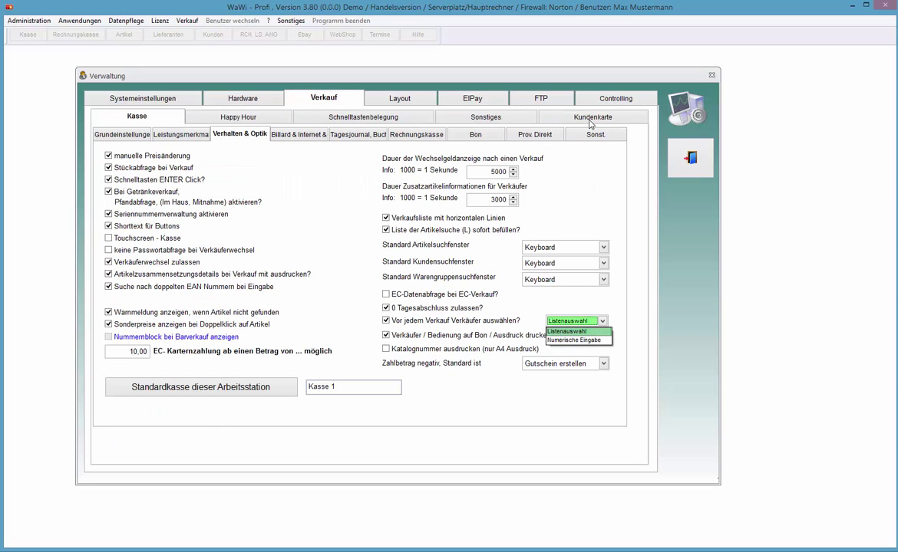
pyautogui.press('Down')
pyautogui.press('Return')
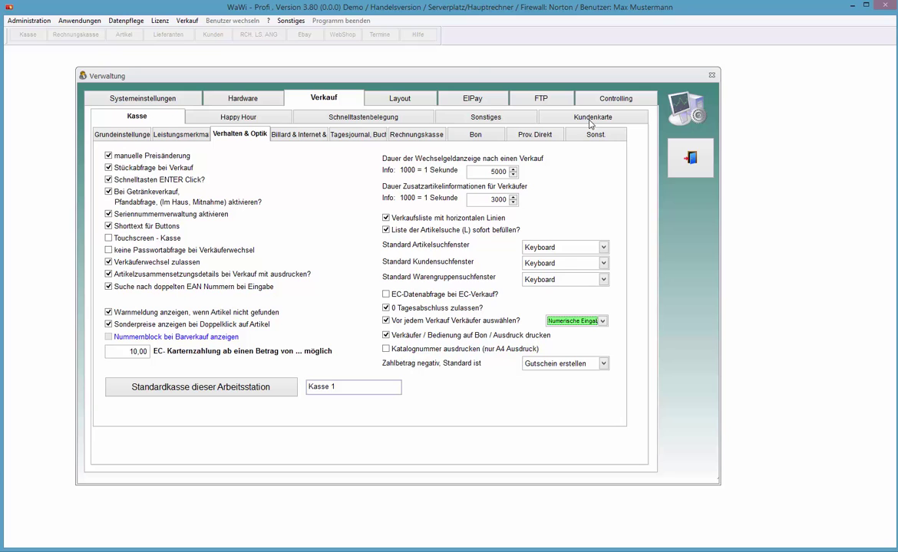
pyautogui.press('Escape')
pyautogui.click(591, 124)
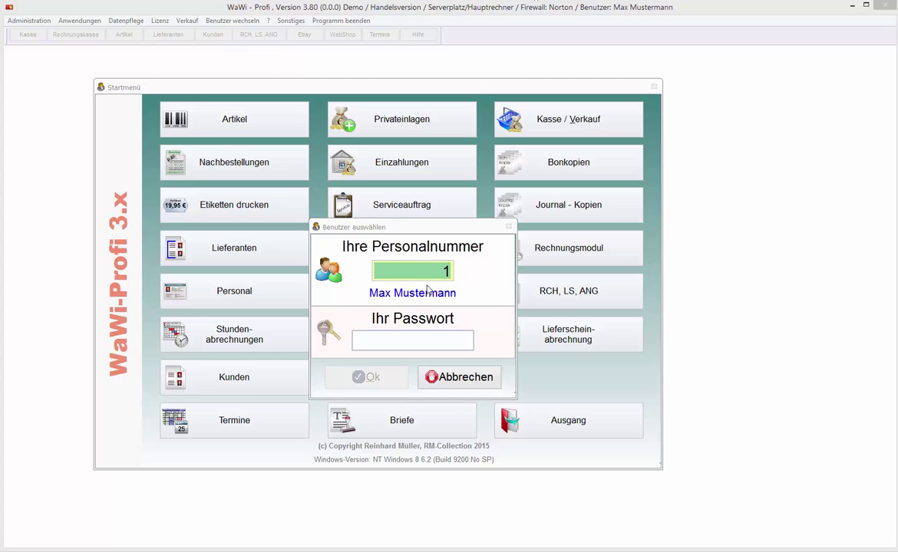
# Step: Log into the register by entering a personnel number in Benutzer auswählen
pyautogui.click(415, 270)
pyautogui.write('2')
pyautogui.press('Return')
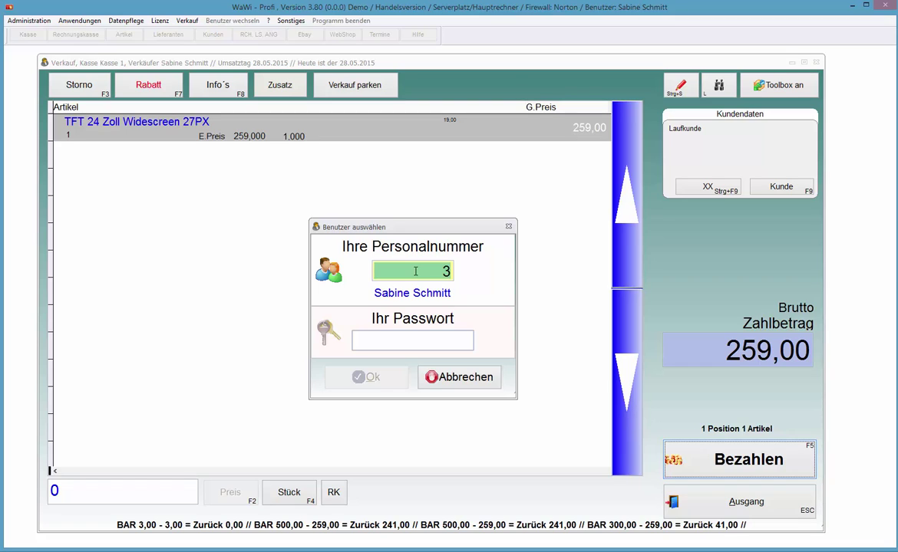
# Step: Assign the sale to the first seller by personnel number, leaving the password empty, and open Bezahlen
pyautogui.write('1')
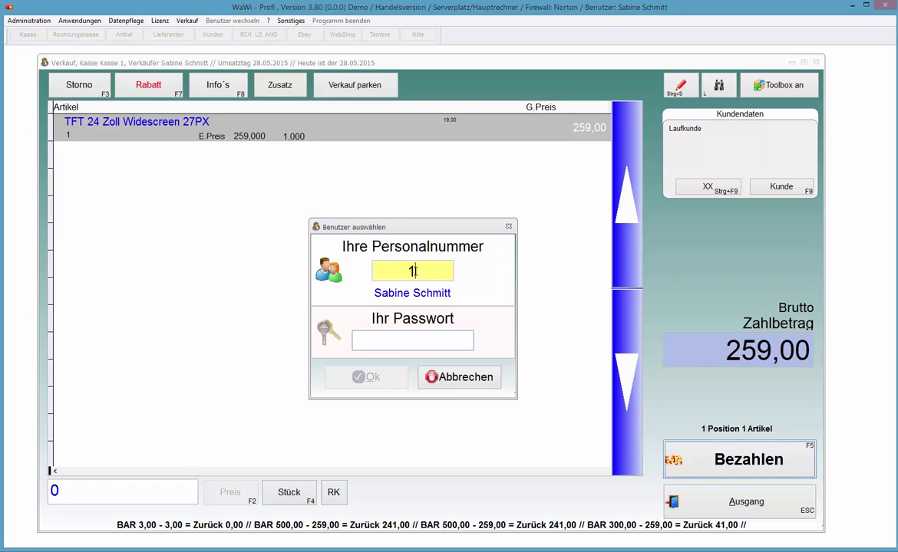
pyautogui.press('Return')
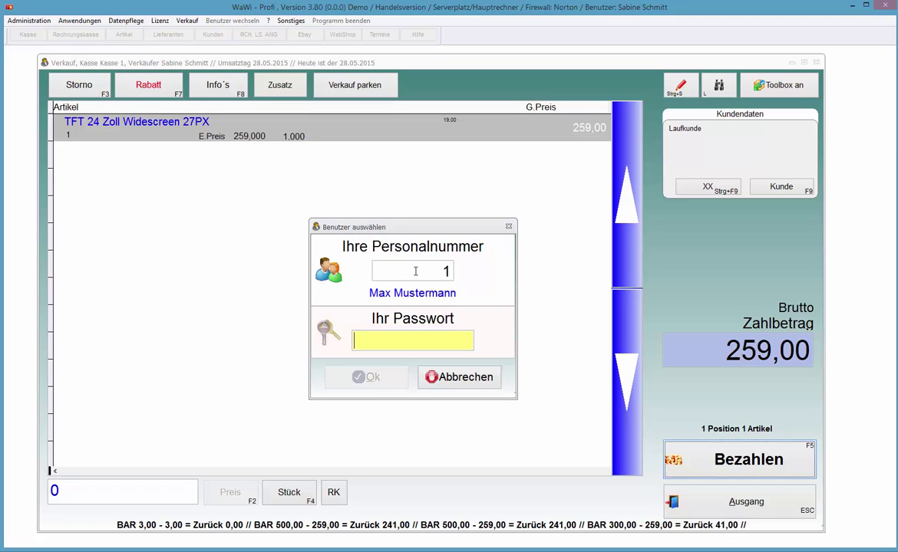
pyautogui.press('Tab')
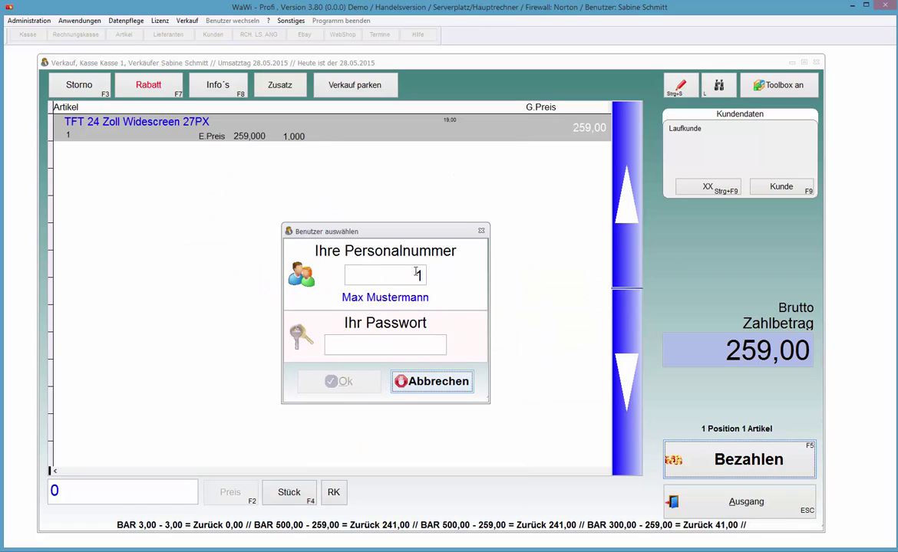
pyautogui.press('Return')
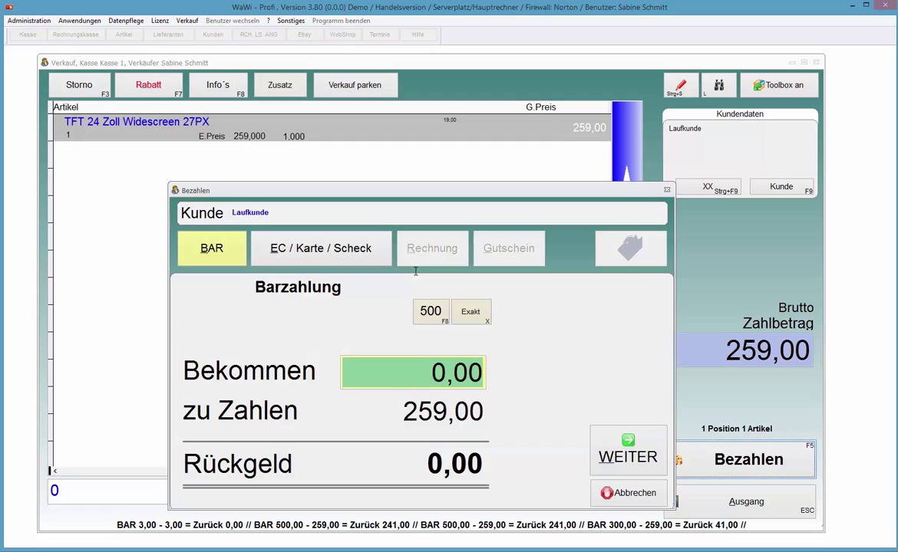